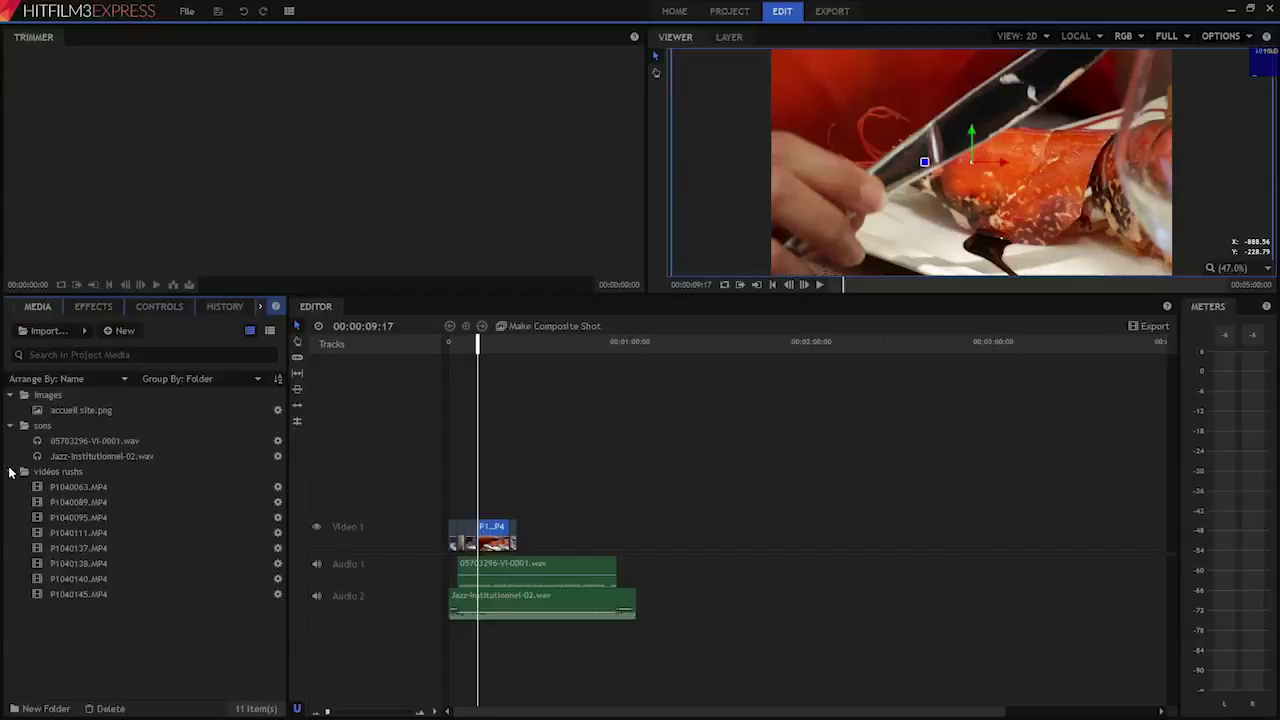
Step: Preview the P1040145.MP4 rush in the Trimmer at about 00:00:06:37
click(420, 712)
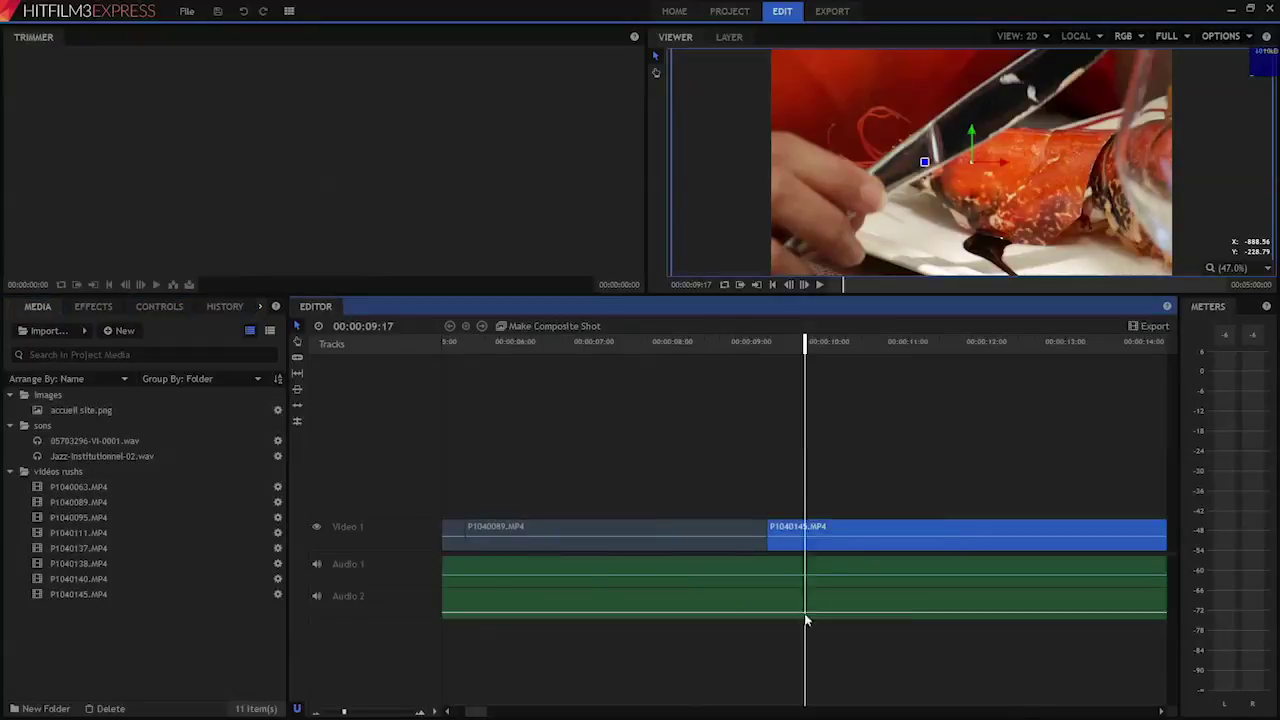
click(86, 594)
drag(272, 287, 345, 287)
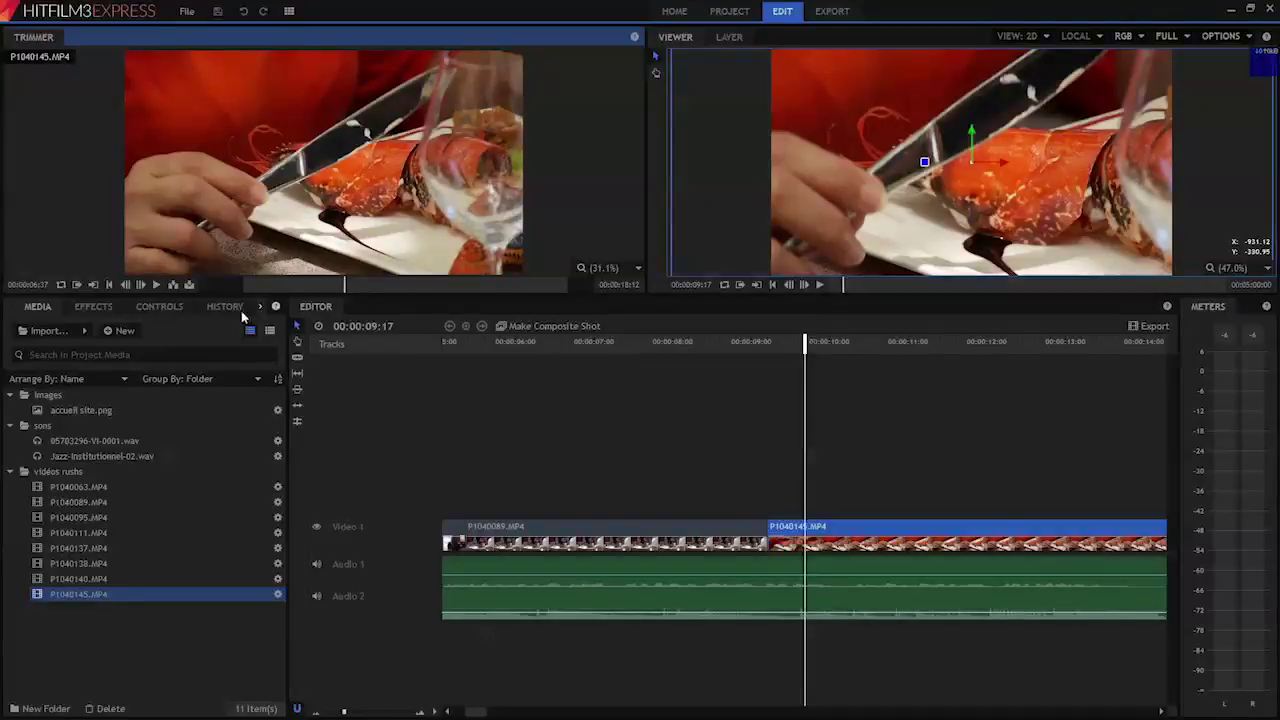
Step: Set the scale of the P1040145.MP4 timeline clip to 67% so the full shot fits the frame
click(159, 306)
click(11, 339)
click(270, 400)
text(67)
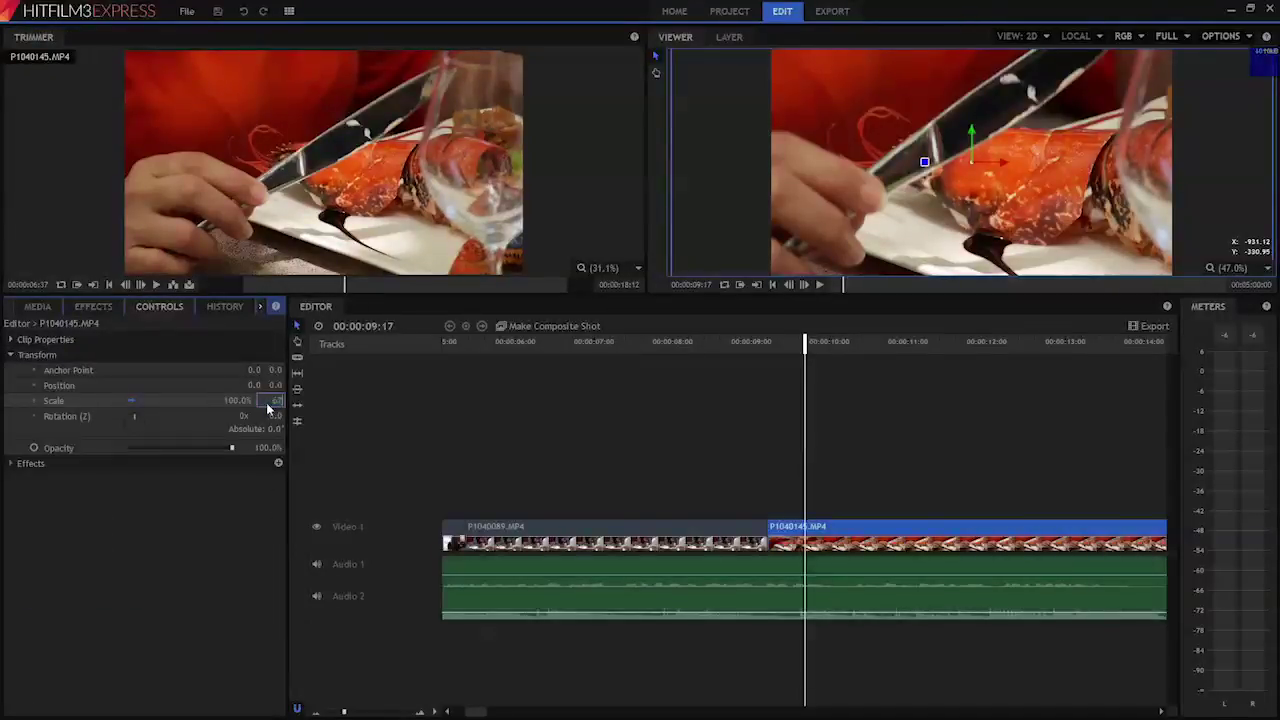
key(Return)
click(48, 357)
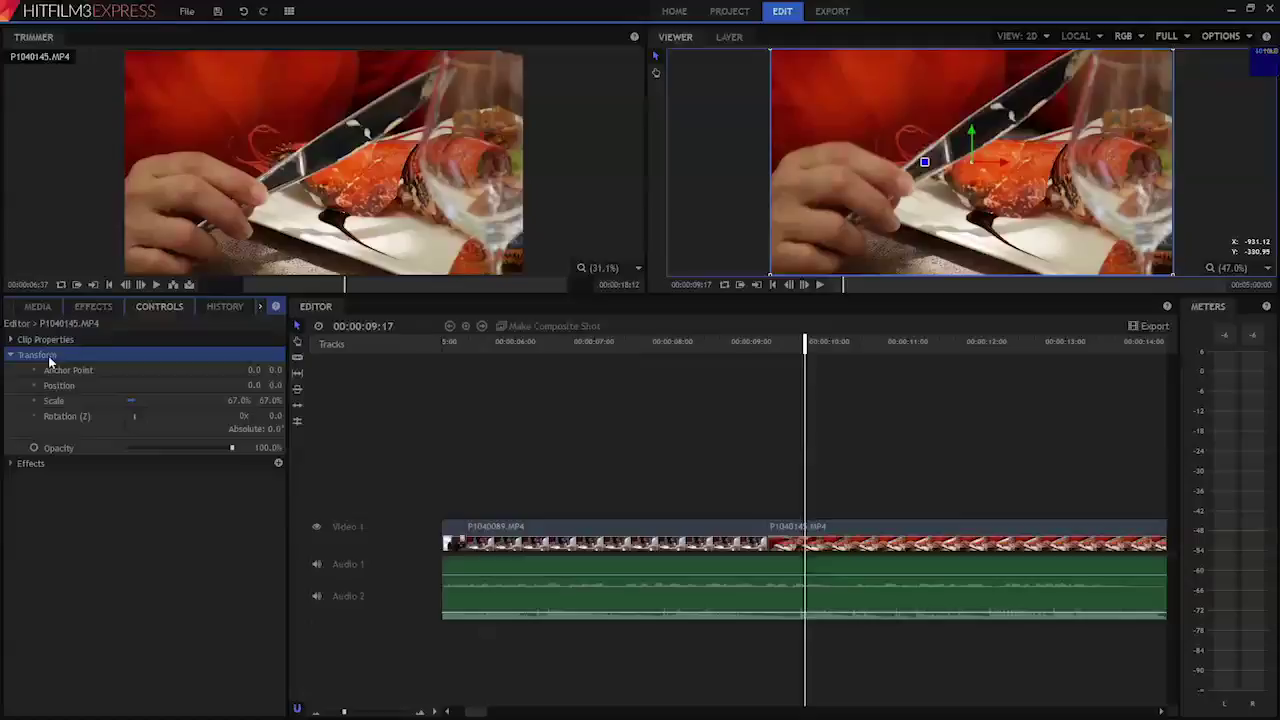
Step: Set the scale of the P1040095.MP4 clip at the end of the Video 1 track to 67%
scroll(632, 594, right, 5)
click(778, 540)
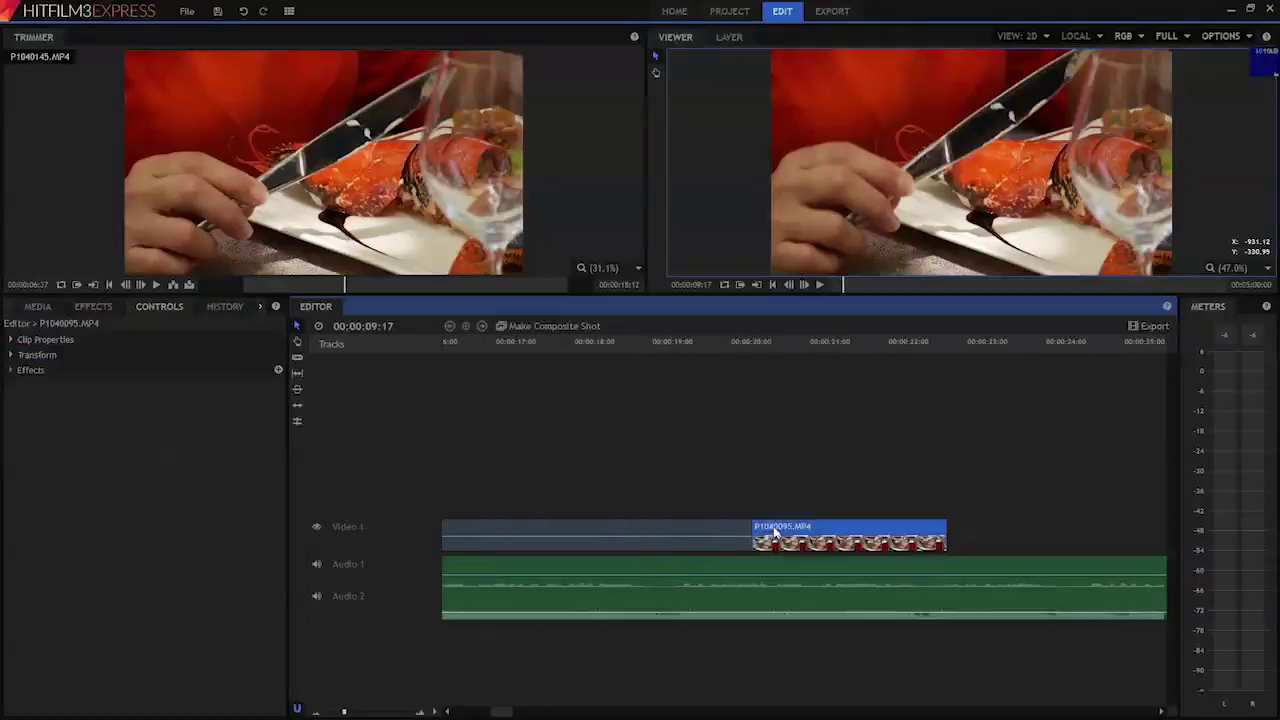
click(808, 343)
double_click(48, 356)
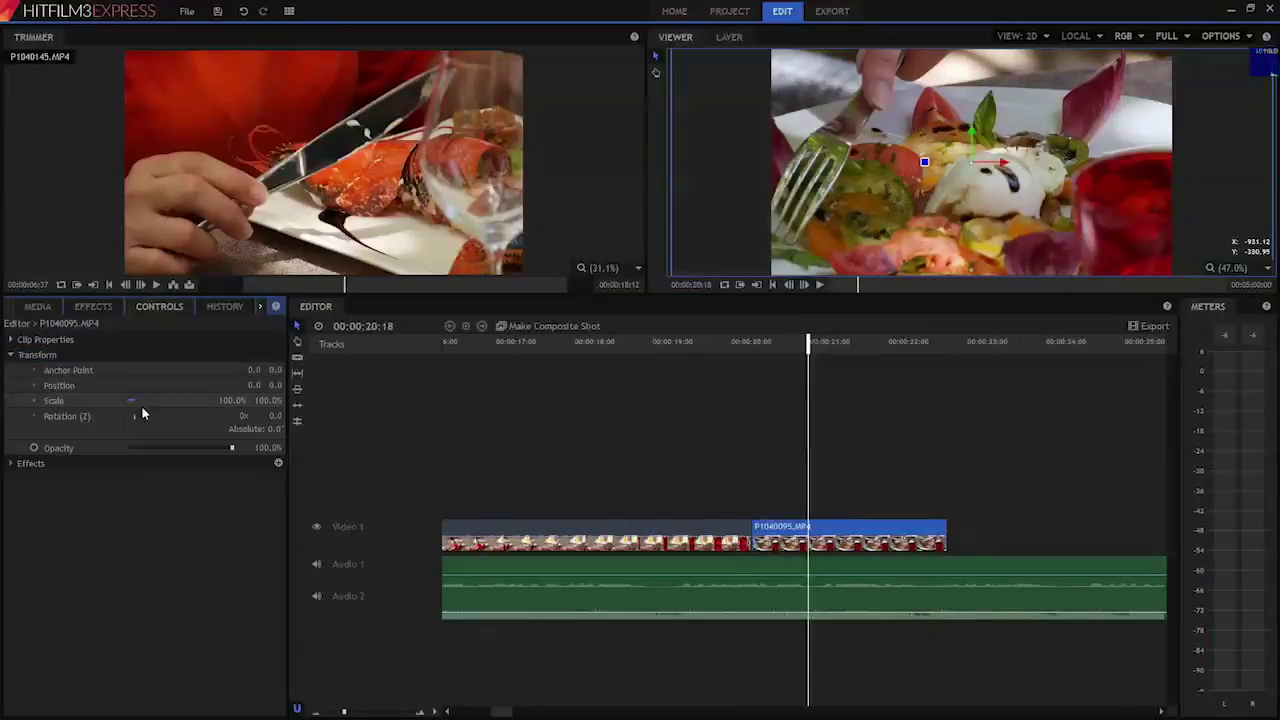
click(237, 406)
click(237, 406)
text(67)
key(Return)
Step: Set the scale of the P1040137.MP4 clip to 67% and check its framing at 00:00:04:18
drag(502, 711, 450, 711)
click(777, 343)
click(797, 531)
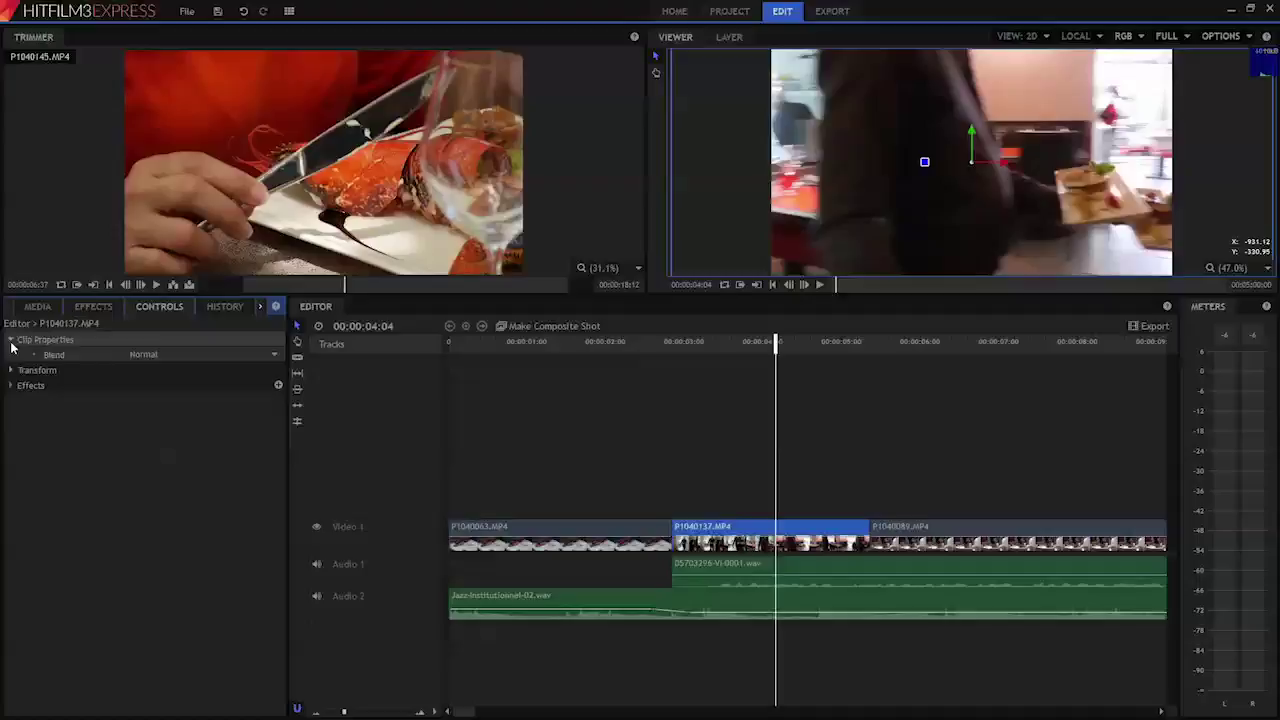
click(12, 356)
click(237, 400)
click(237, 400)
text(67)
key(Return)
drag(777, 343, 820, 350)
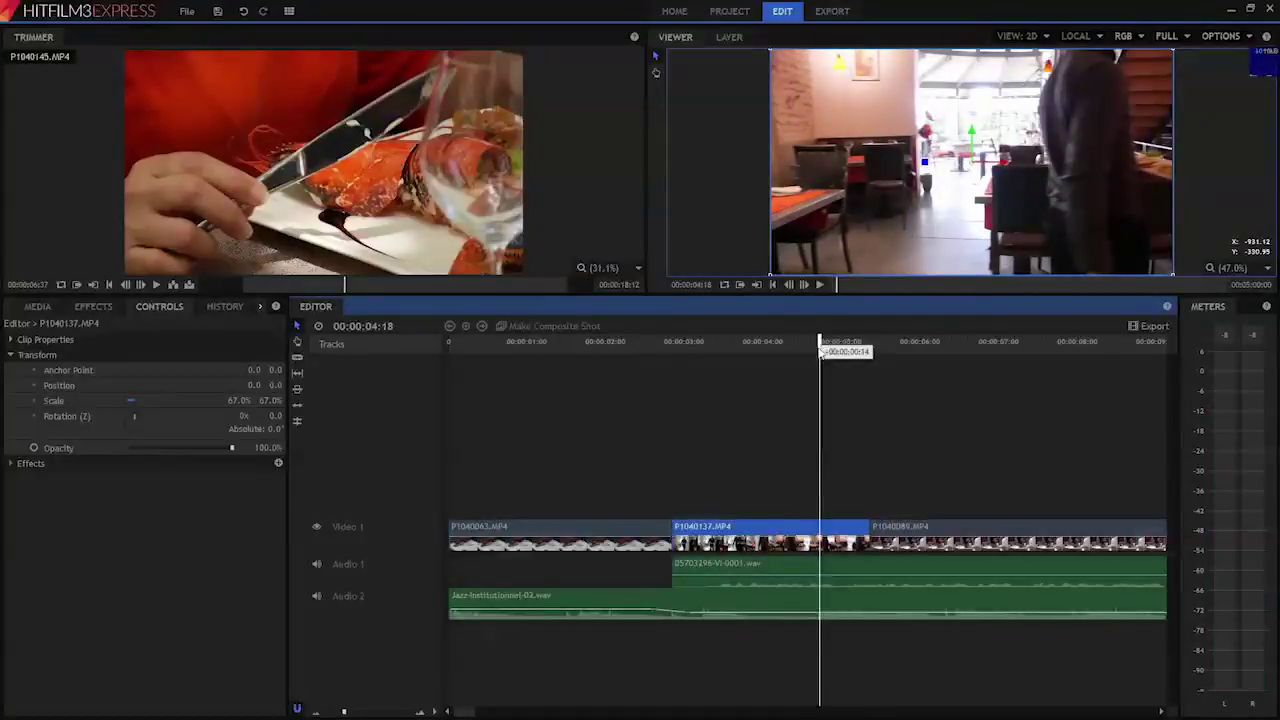
drag(820, 350, 820, 349)
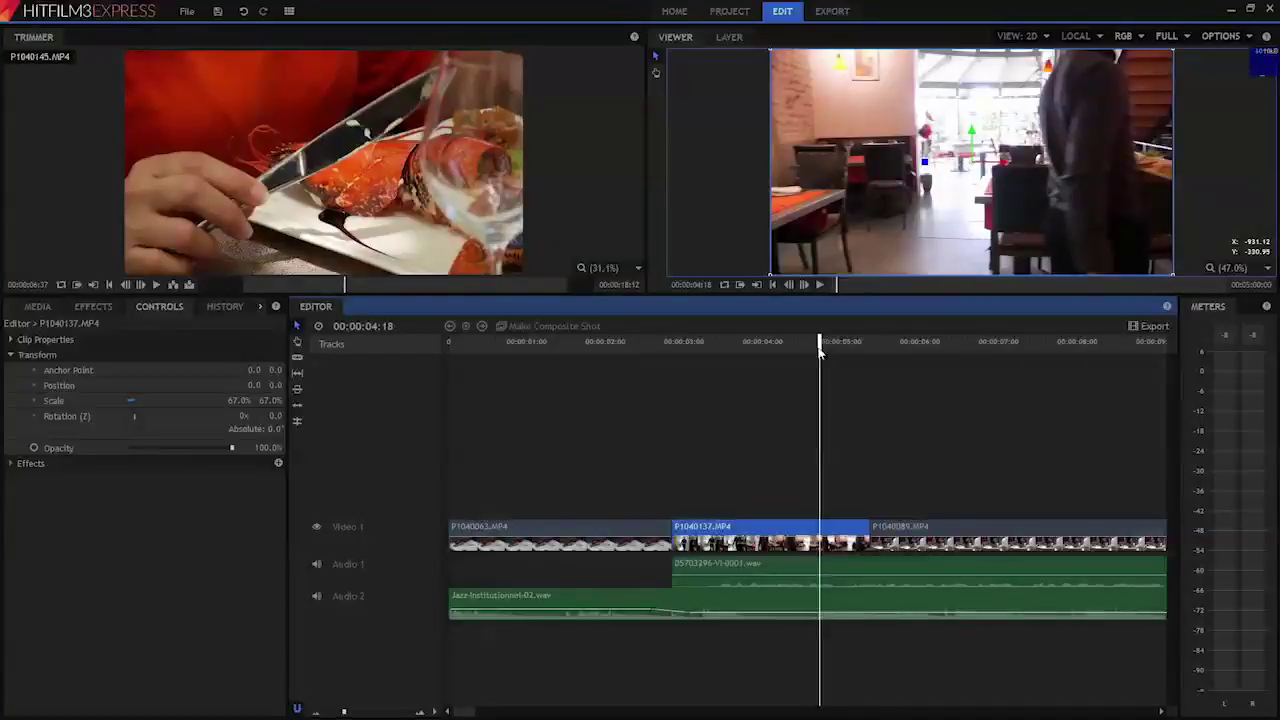
scroll(835, 383, down, 8)
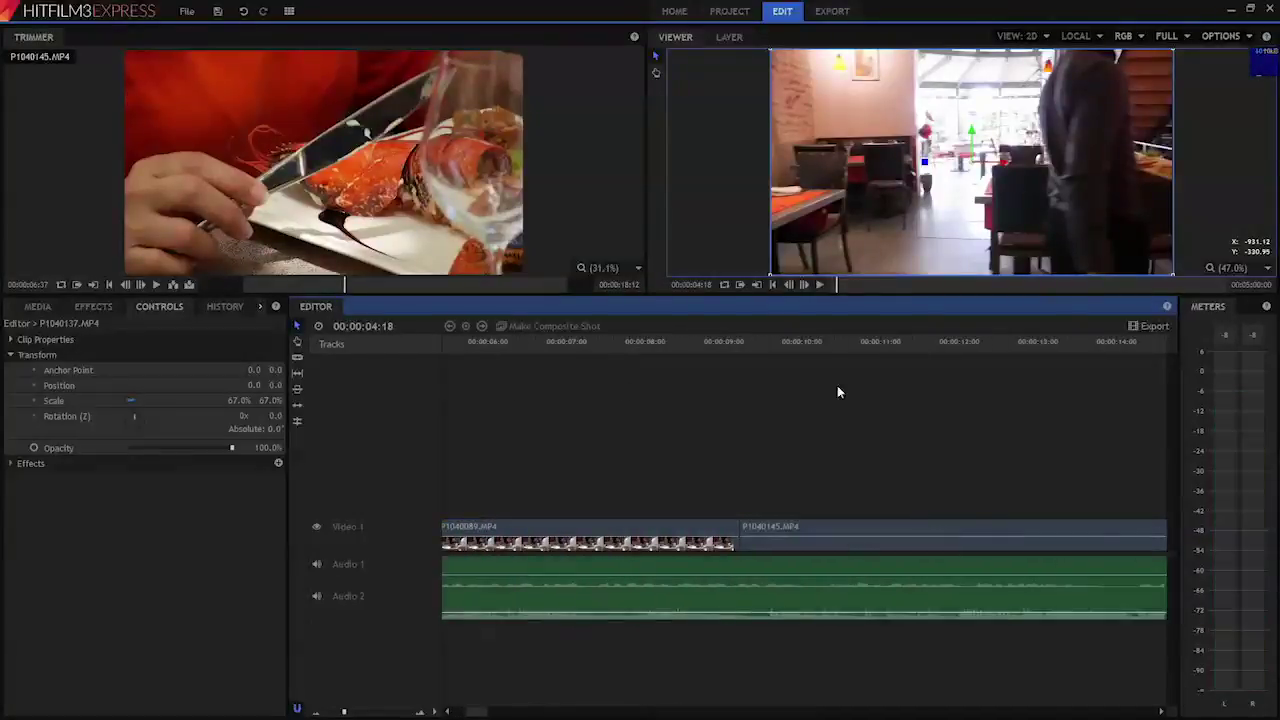
click(30, 354)
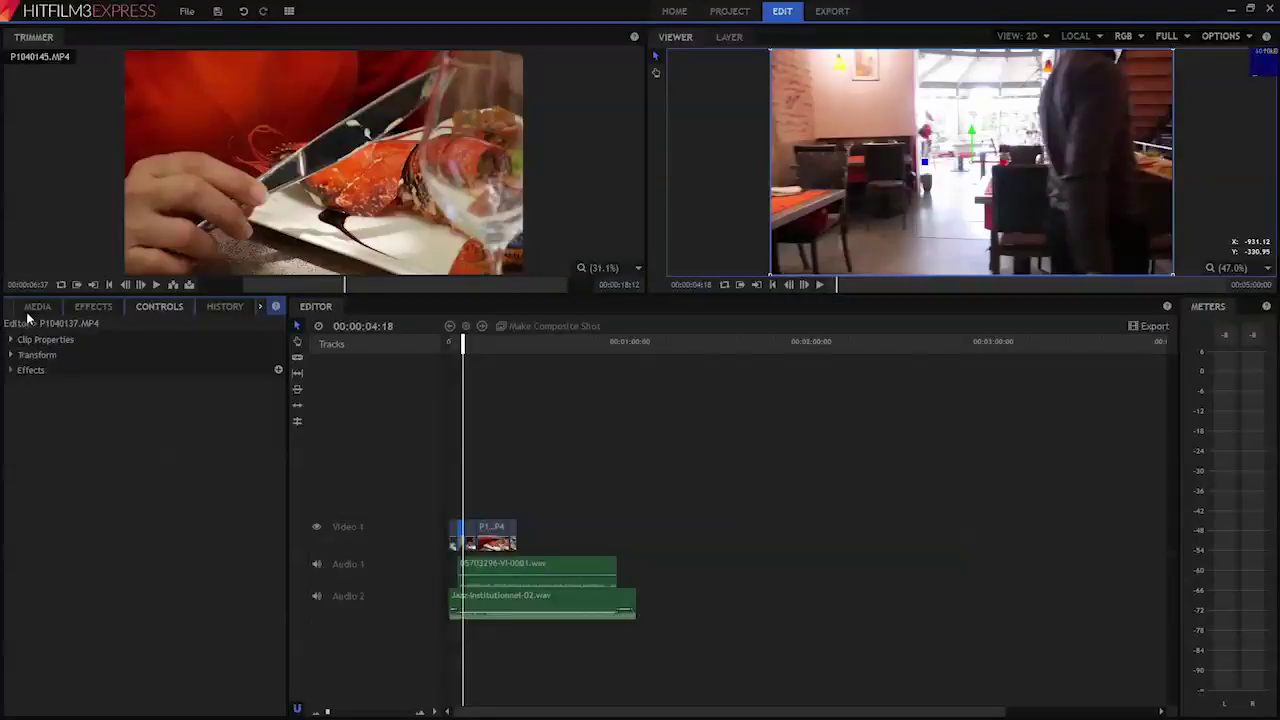
click(33, 307)
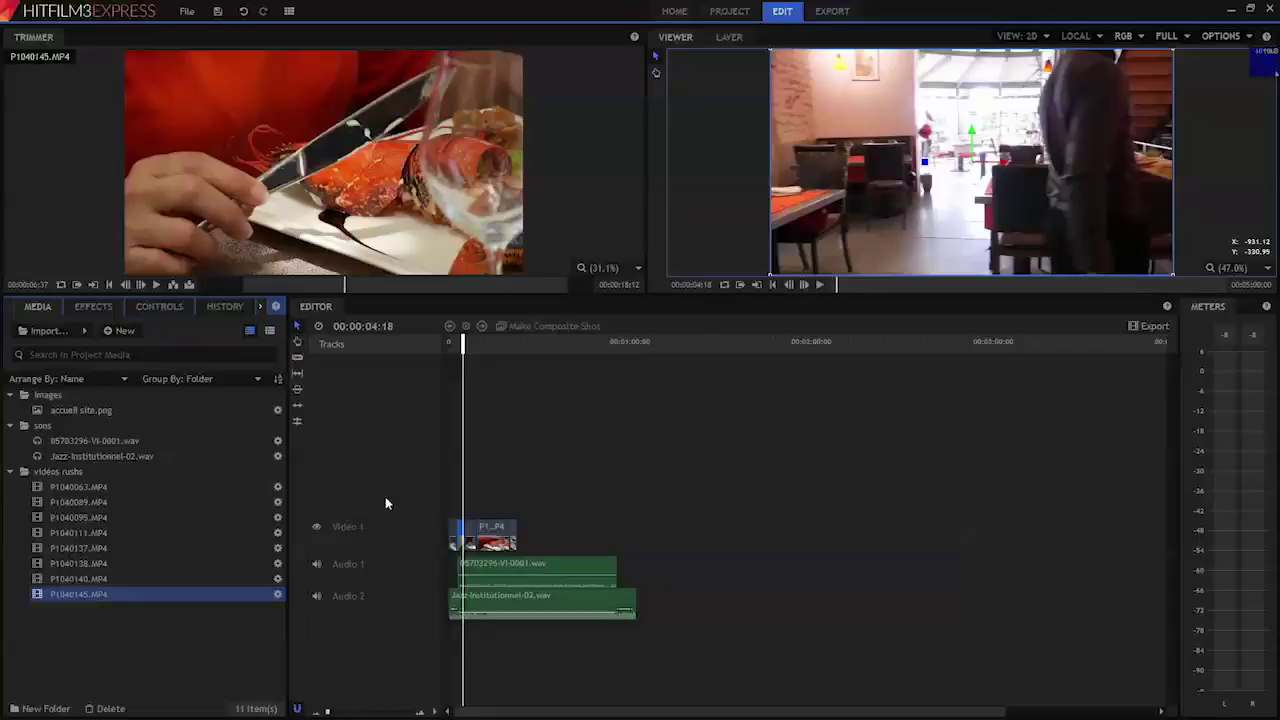
click(93, 306)
click(12, 371)
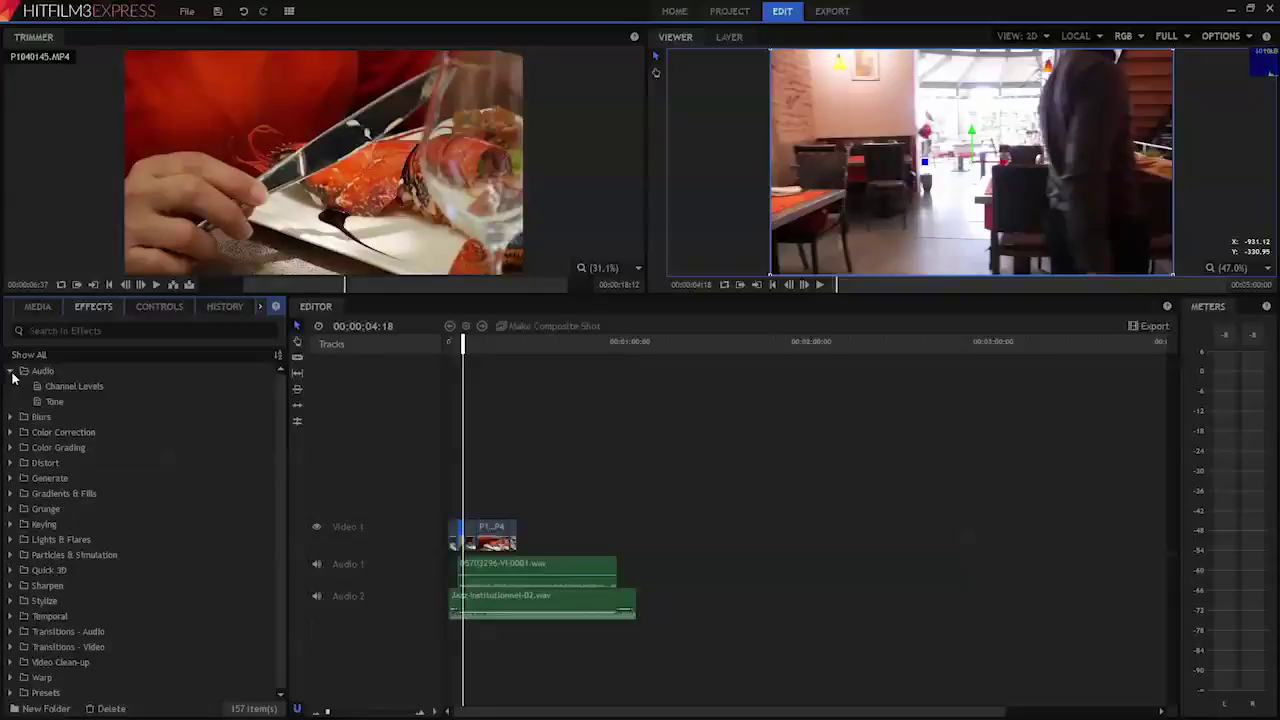
click(12, 371)
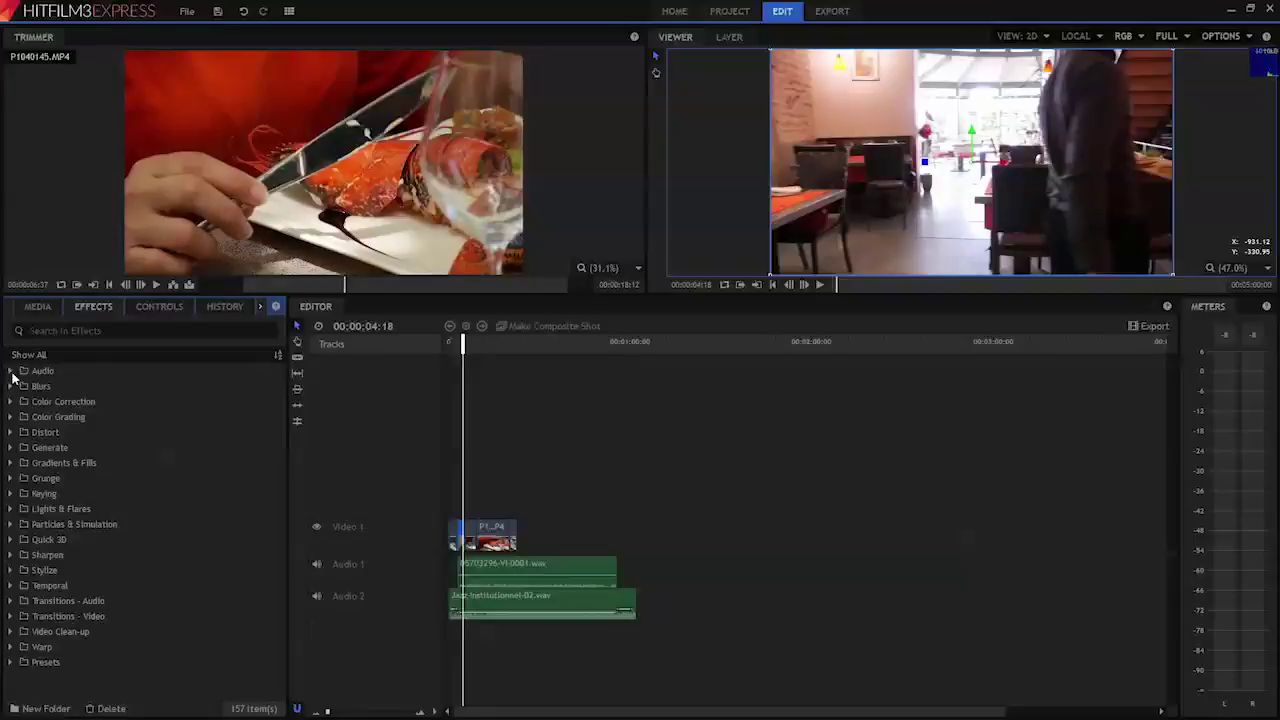
click(45, 313)
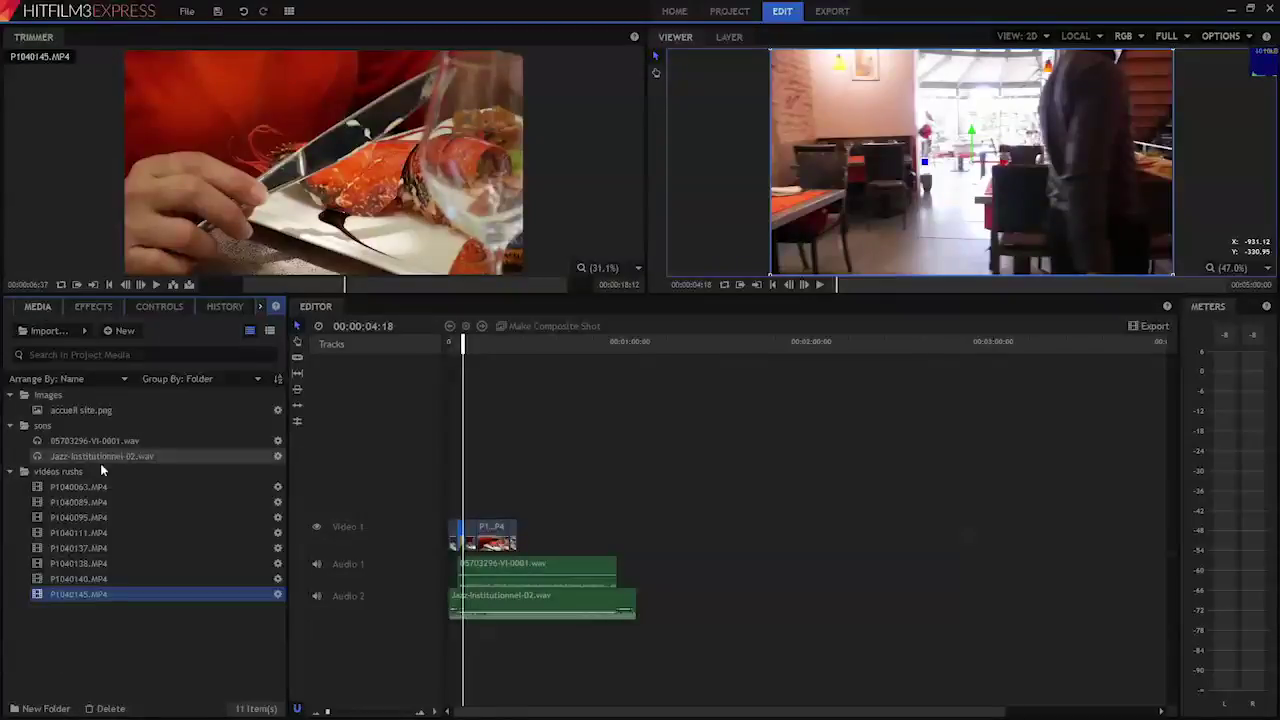
Step: Check the image properties of accueil site.png and place the image after the last clip on the Video 1 track
click(83, 410)
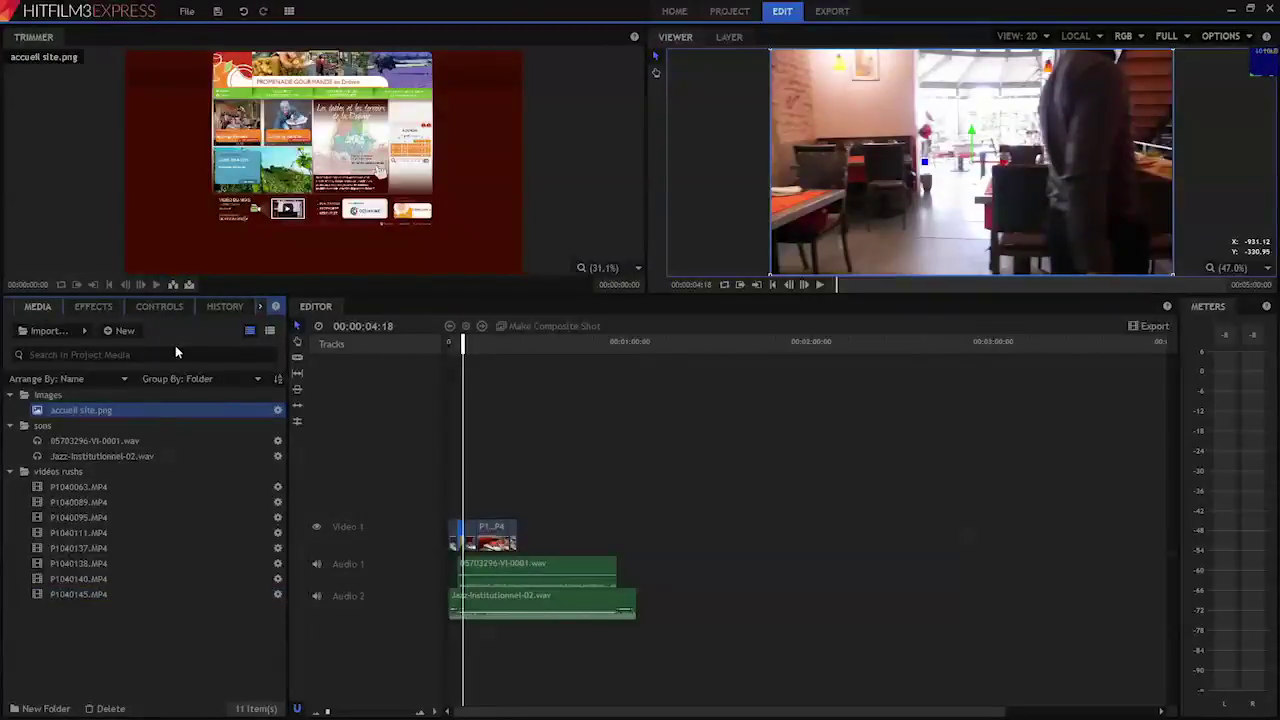
right_click(94, 410)
click(160, 684)
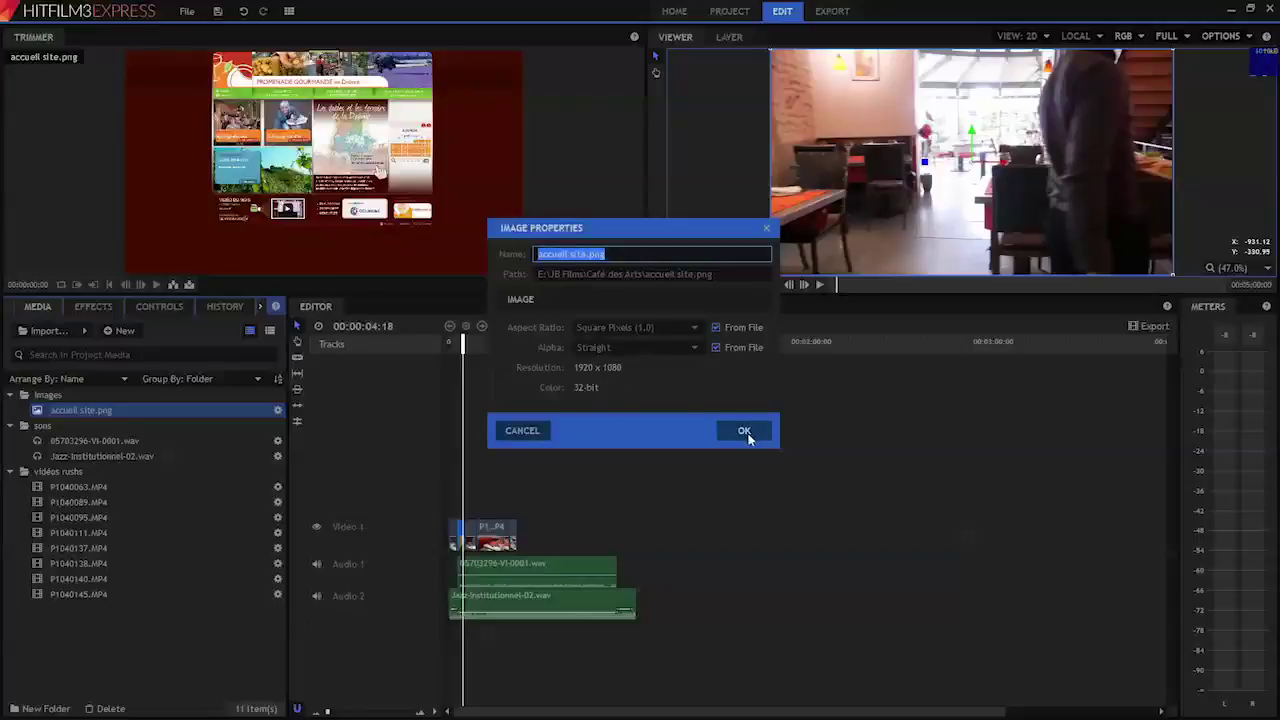
click(742, 436)
drag(138, 412, 524, 537)
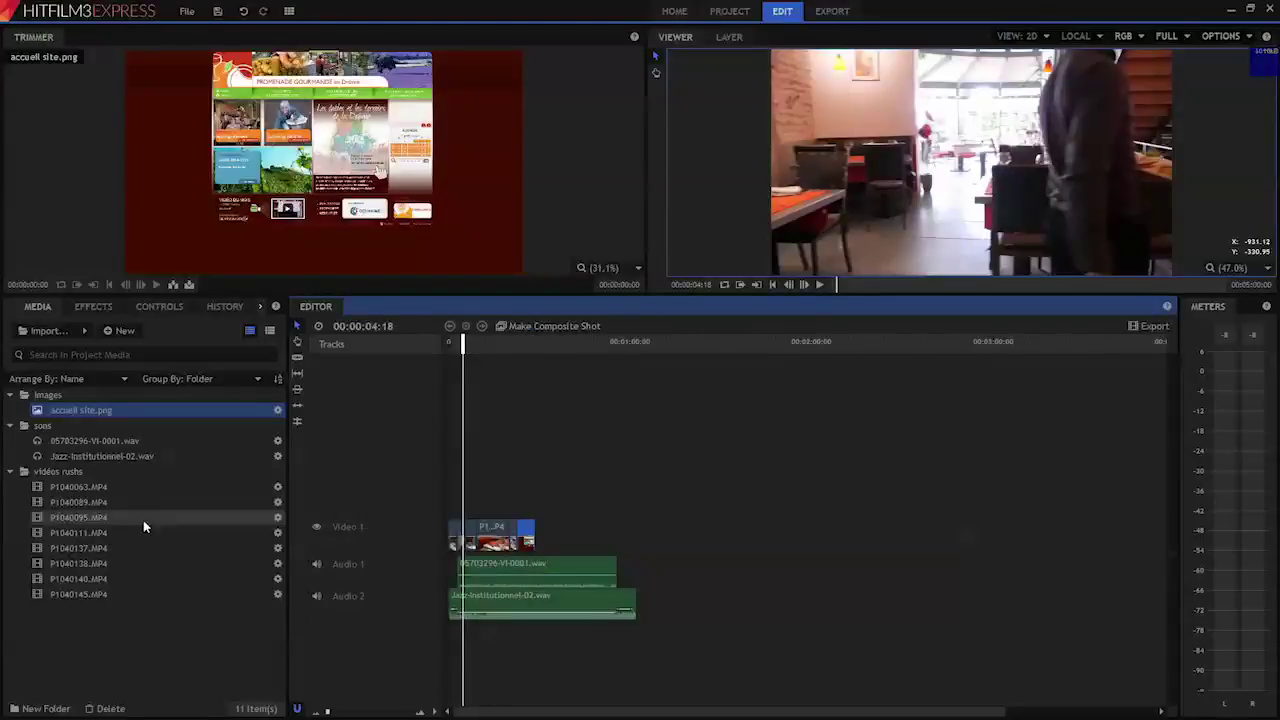
Step: Preview the remaining rushes and place P1040111.MP4 in an empty area of the timeline on a new video track above Video 1
click(84, 578)
click(84, 594)
click(85, 533)
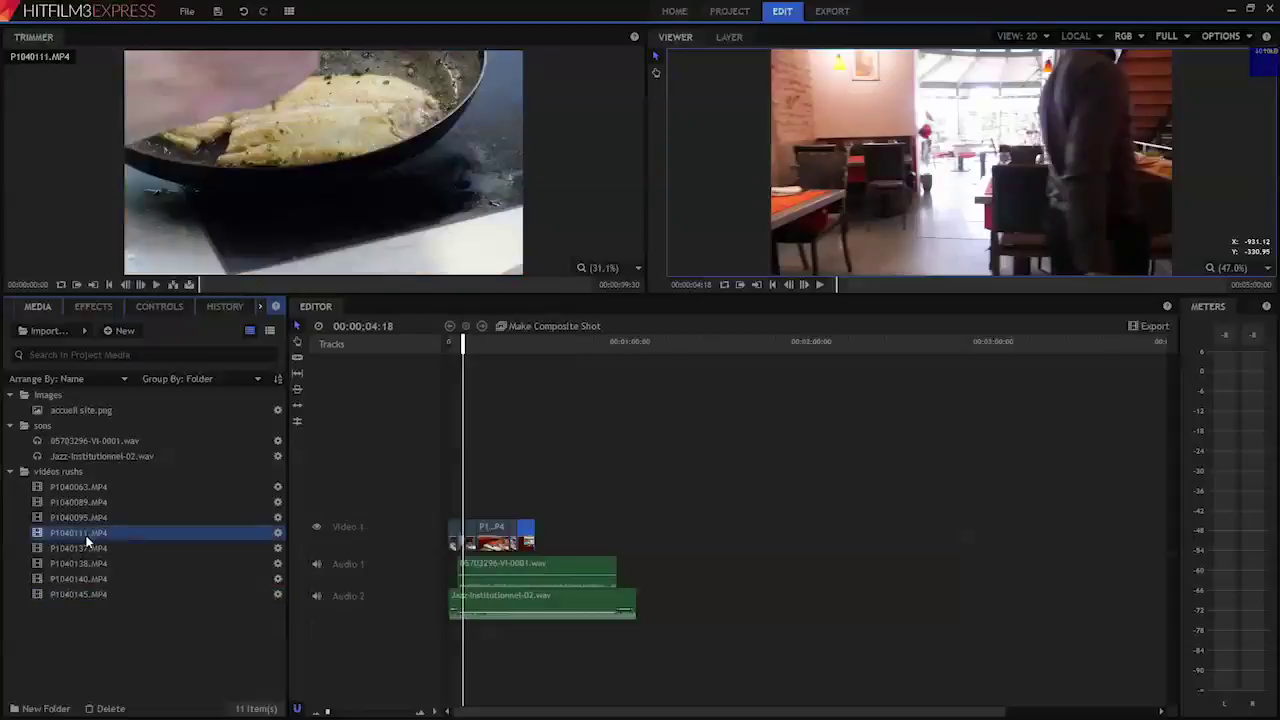
drag(85, 537, 534, 538)
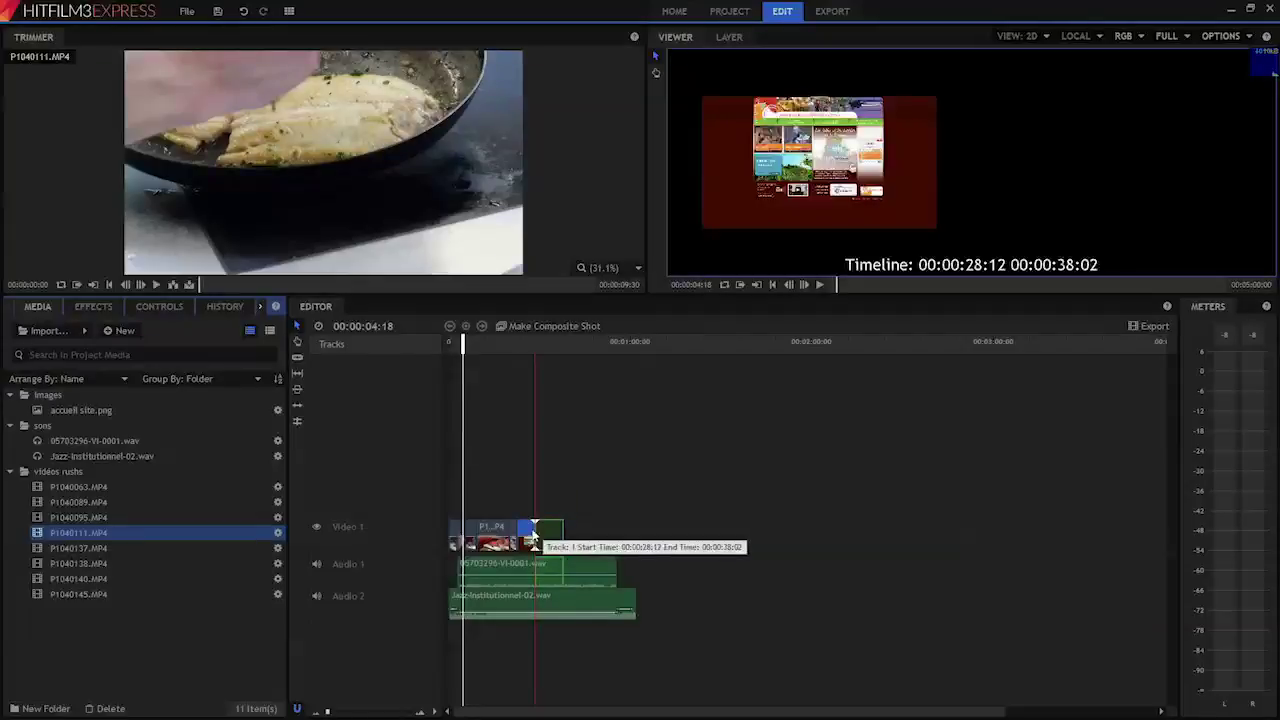
drag(534, 538, 706, 500)
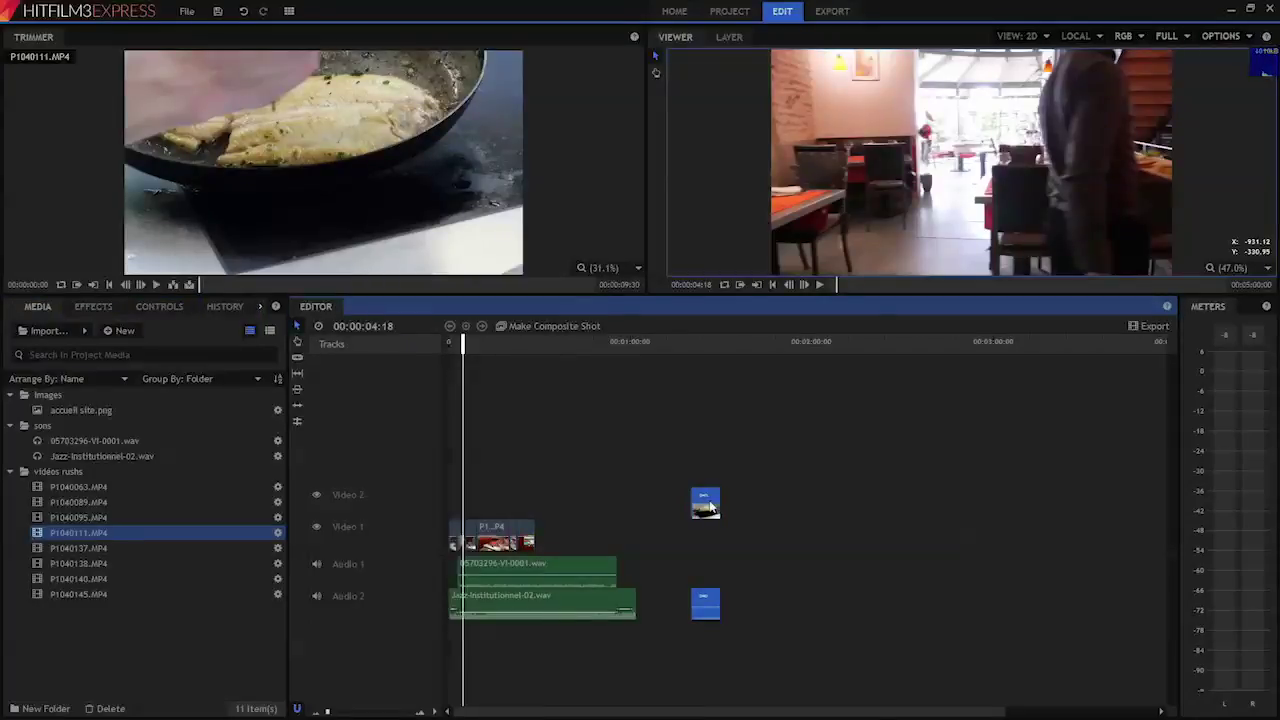
Step: Unlink P1040111.MP4 from its audio, move the video directly after the image on Video 1, and delete the audio part
right_click(710, 508)
click(730, 648)
drag(706, 508, 549, 540)
click(706, 602)
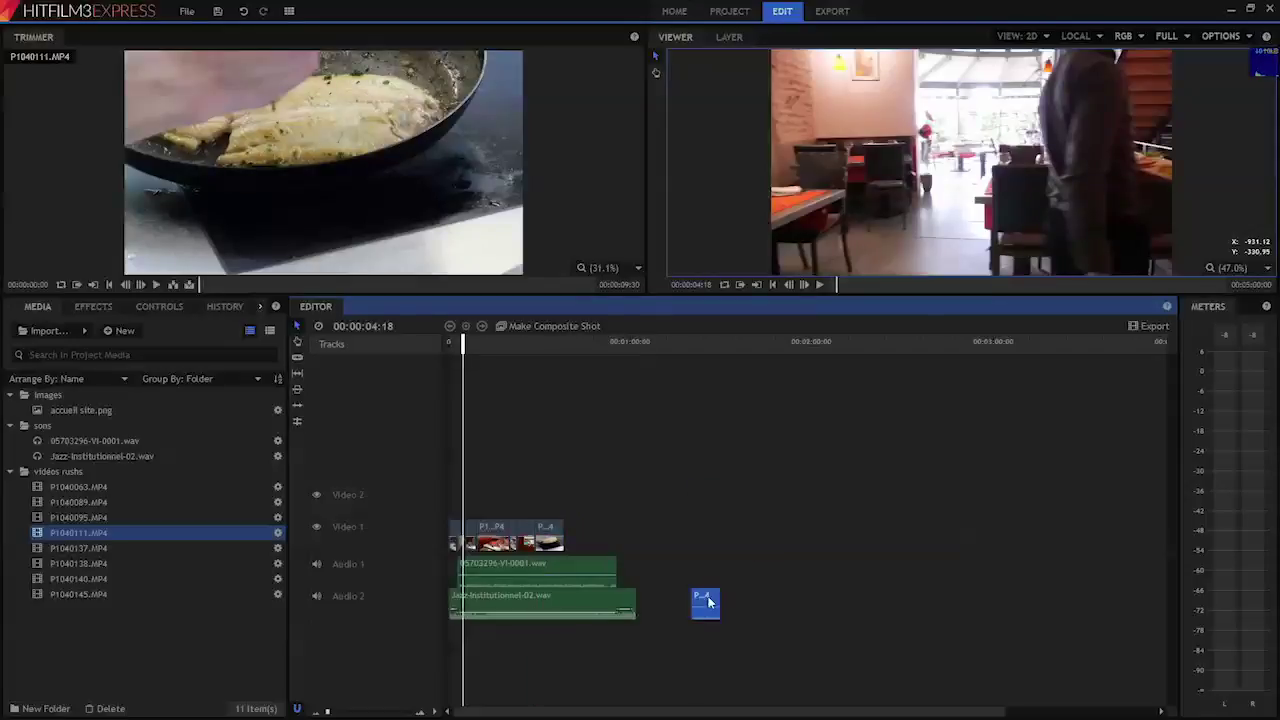
key(Delete)
Step: Set the scale of the P1040111.MP4 clip to 67% with the playhead at 00:00:35:22
drag(462, 343, 557, 343)
click(148, 309)
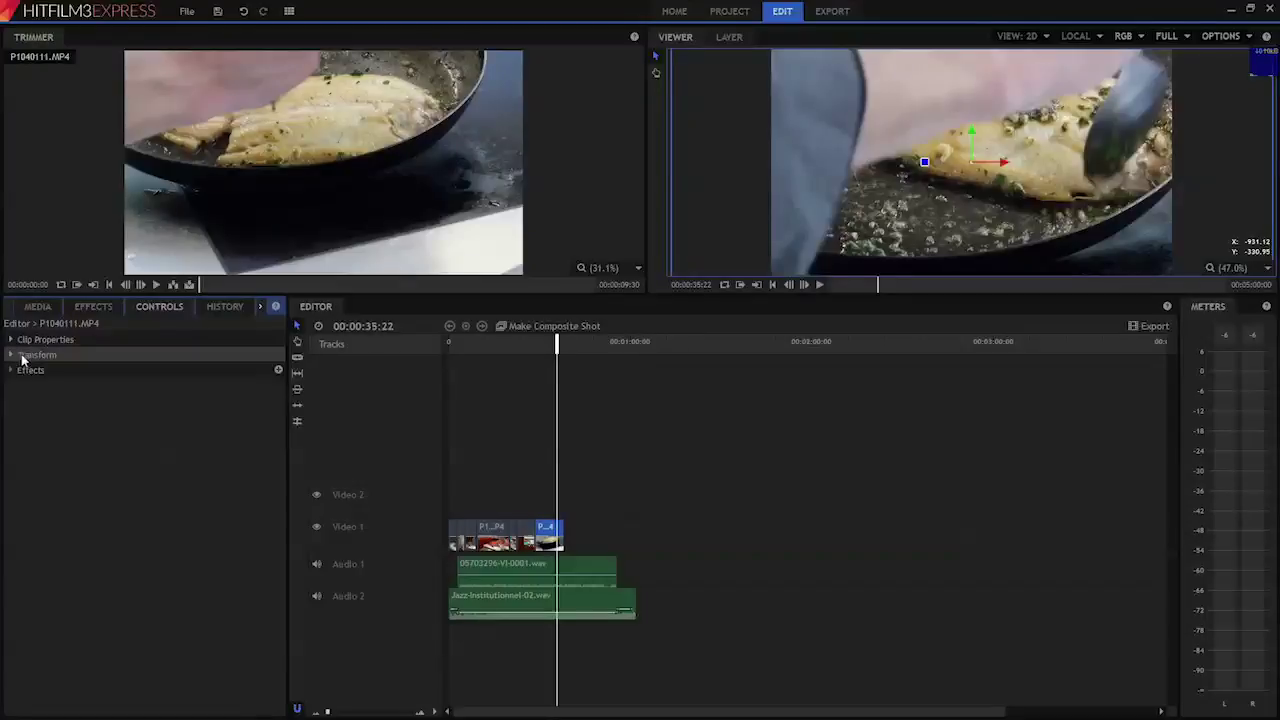
click(234, 401)
text(67)
key(Return)
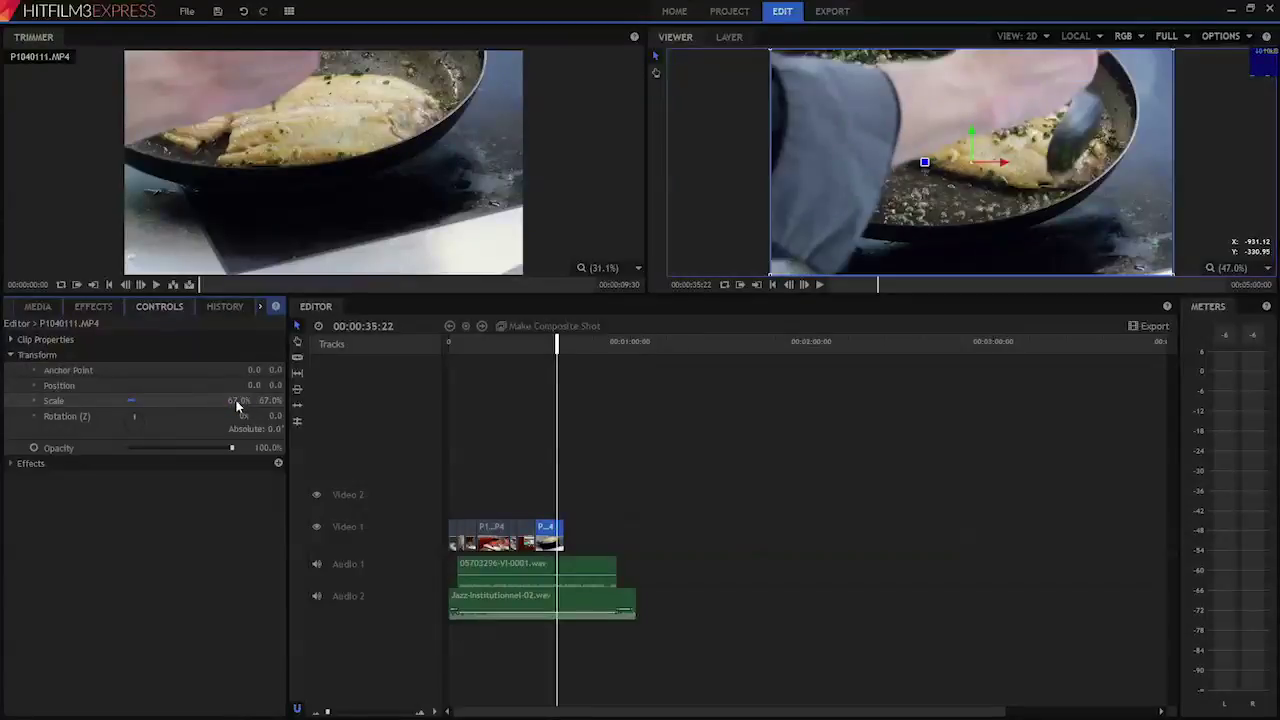
key(=)
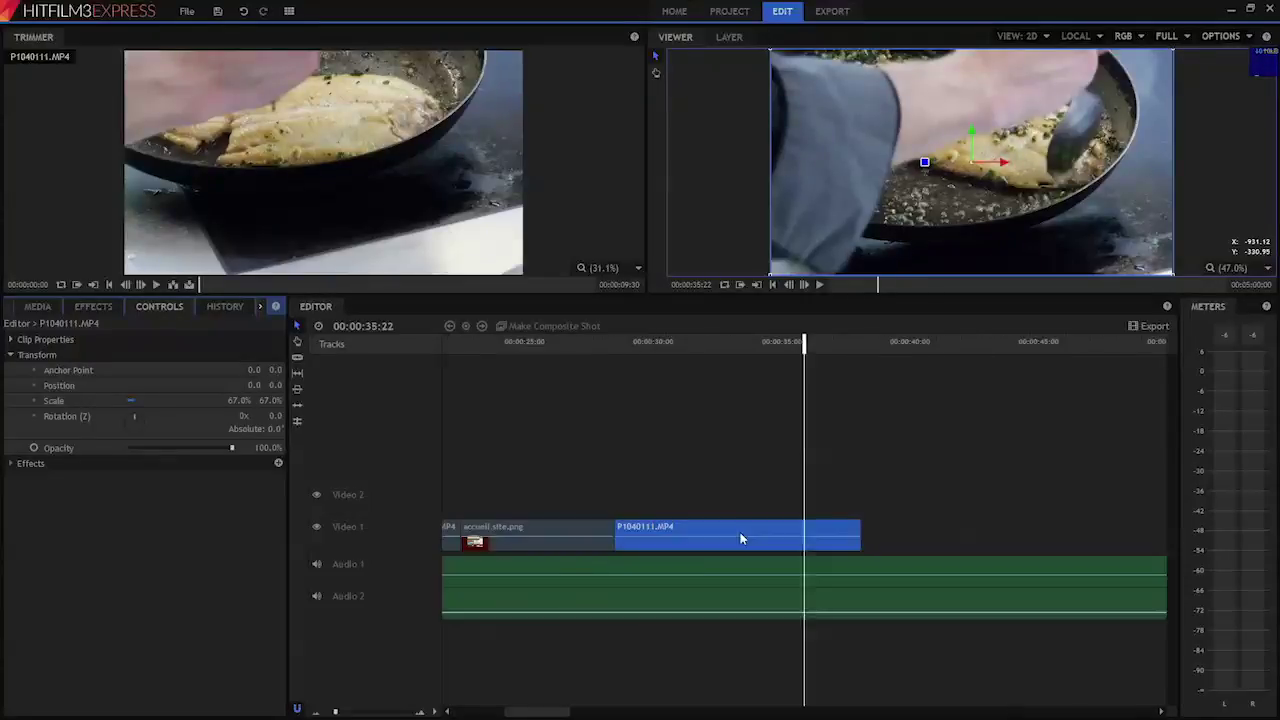
key(=)
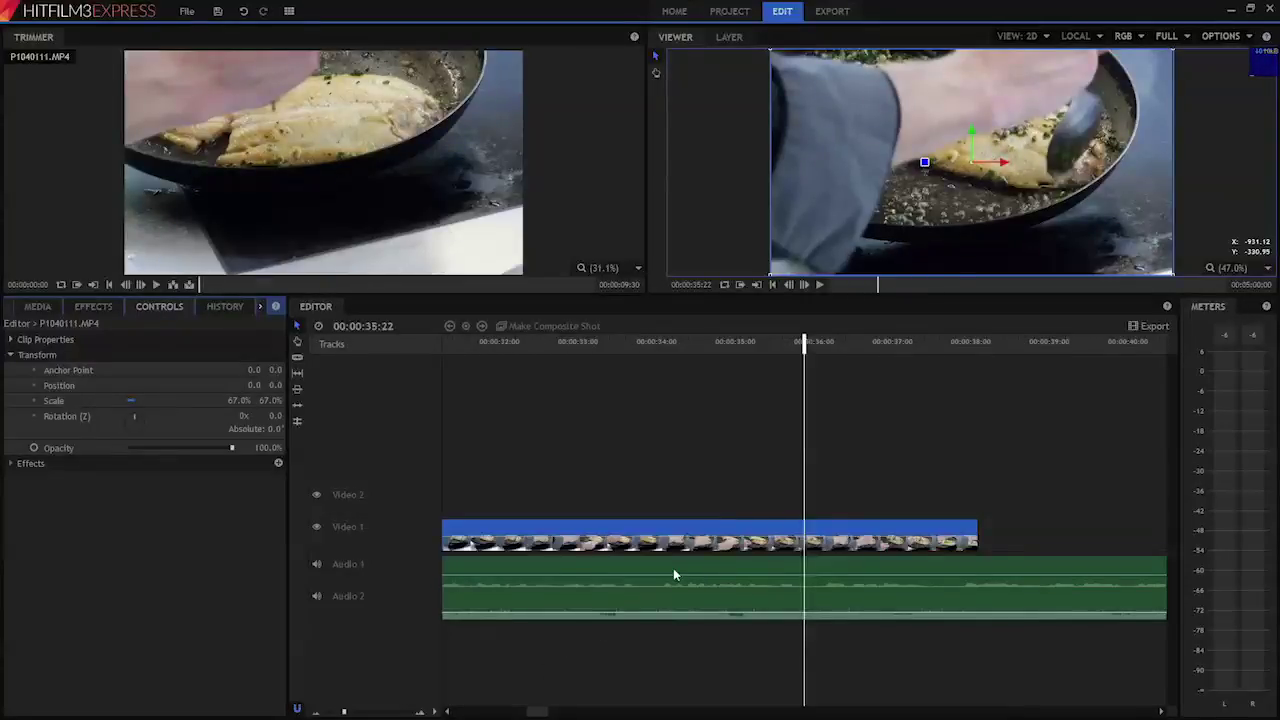
key(minus)
key(minus)
mouse_move(352, 712)
mouse_down()
mouse_move(323, 711)
mouse_move(350, 711)
mouse_up()
scroll(580, 650, down, 5)
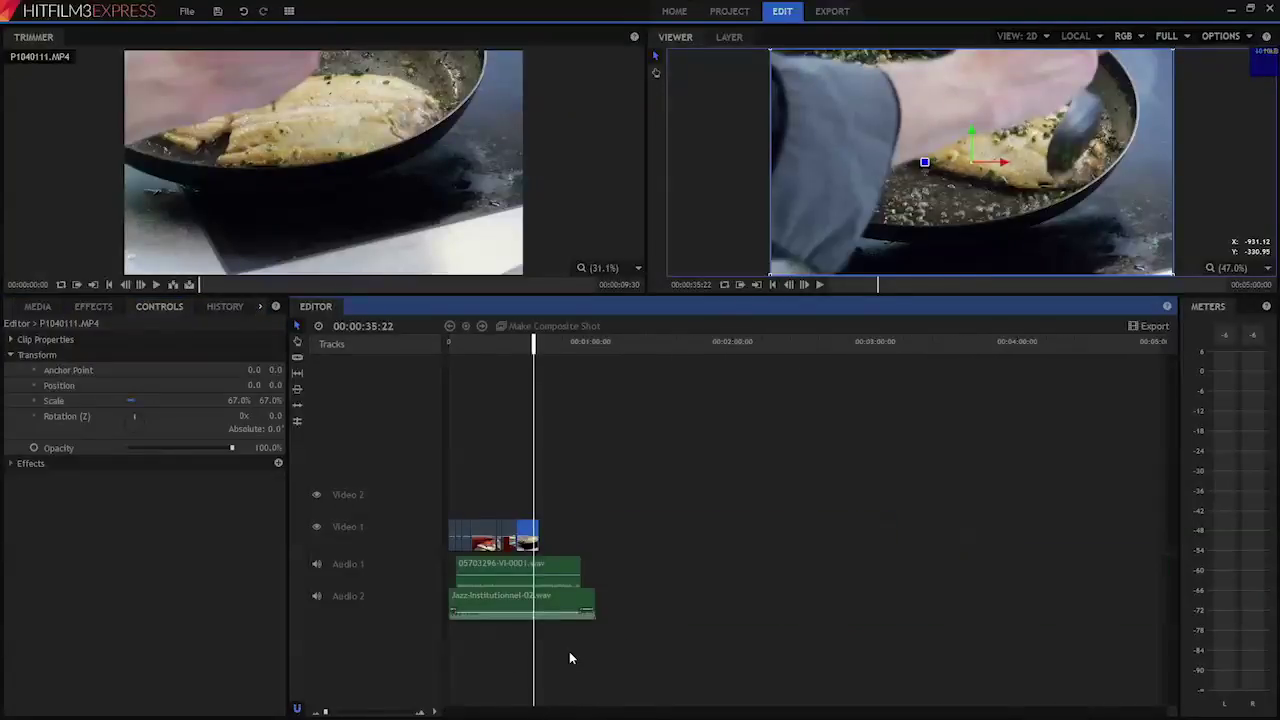
Step: Move the playhead to 00:00:33:02 and apply the Hue, Saturation & Lightness effect to the P1040111.MP4 clip
drag(541, 346, 527, 356)
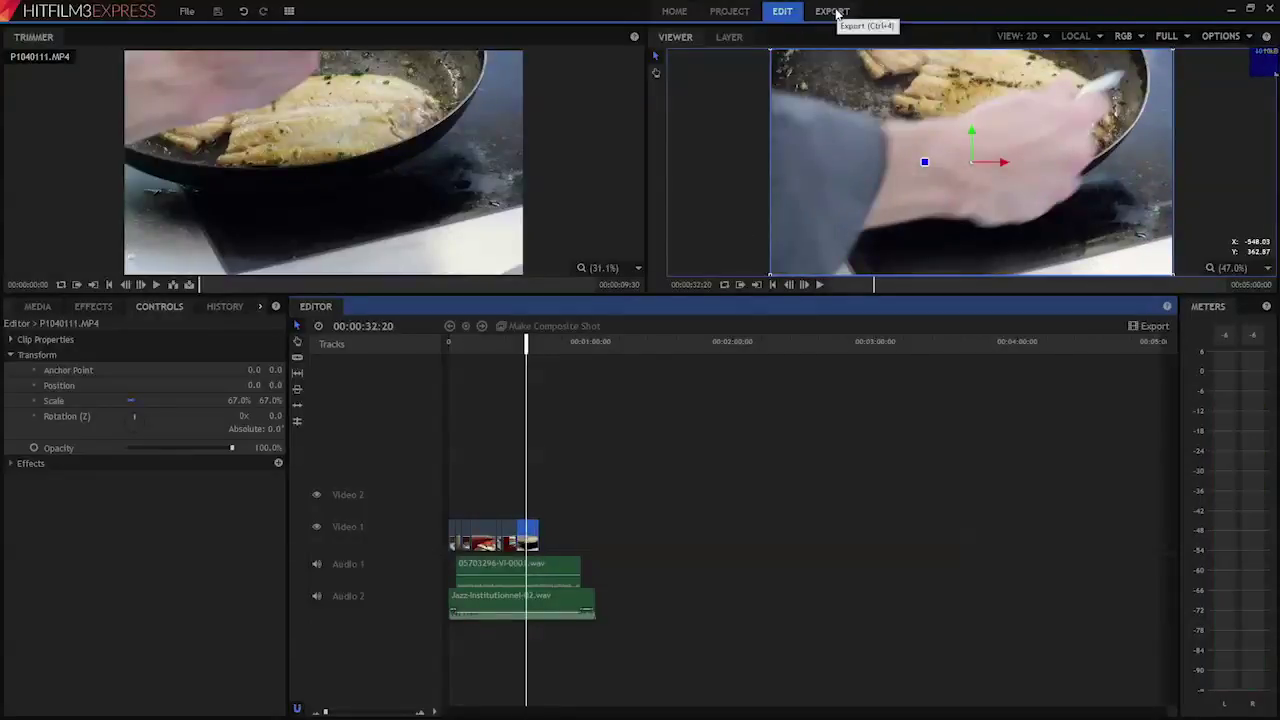
click(93, 306)
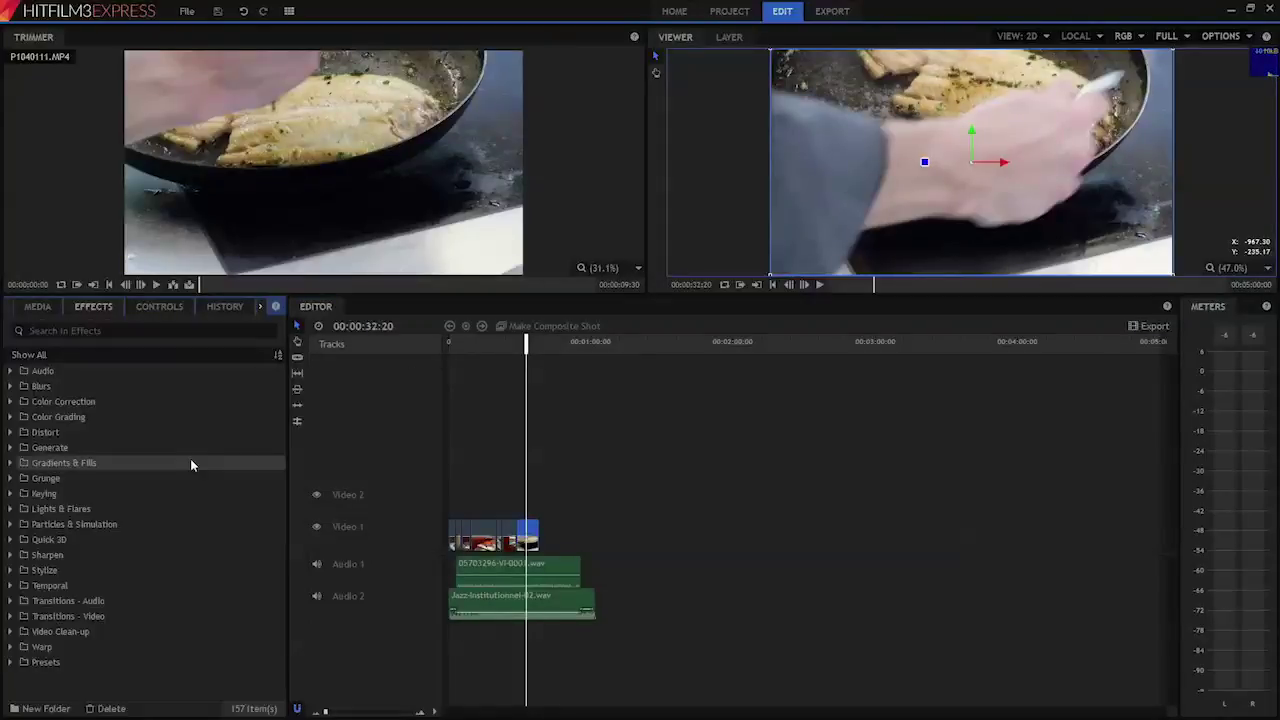
drag(526, 344, 527, 345)
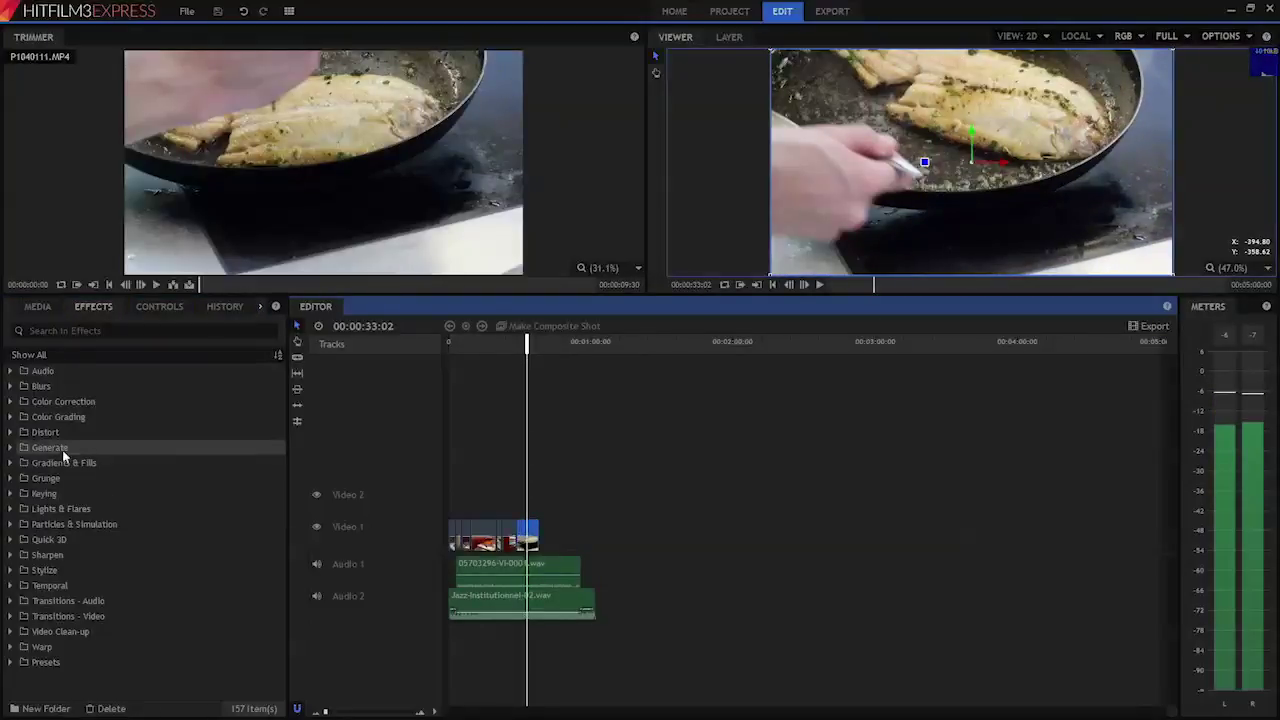
click(12, 402)
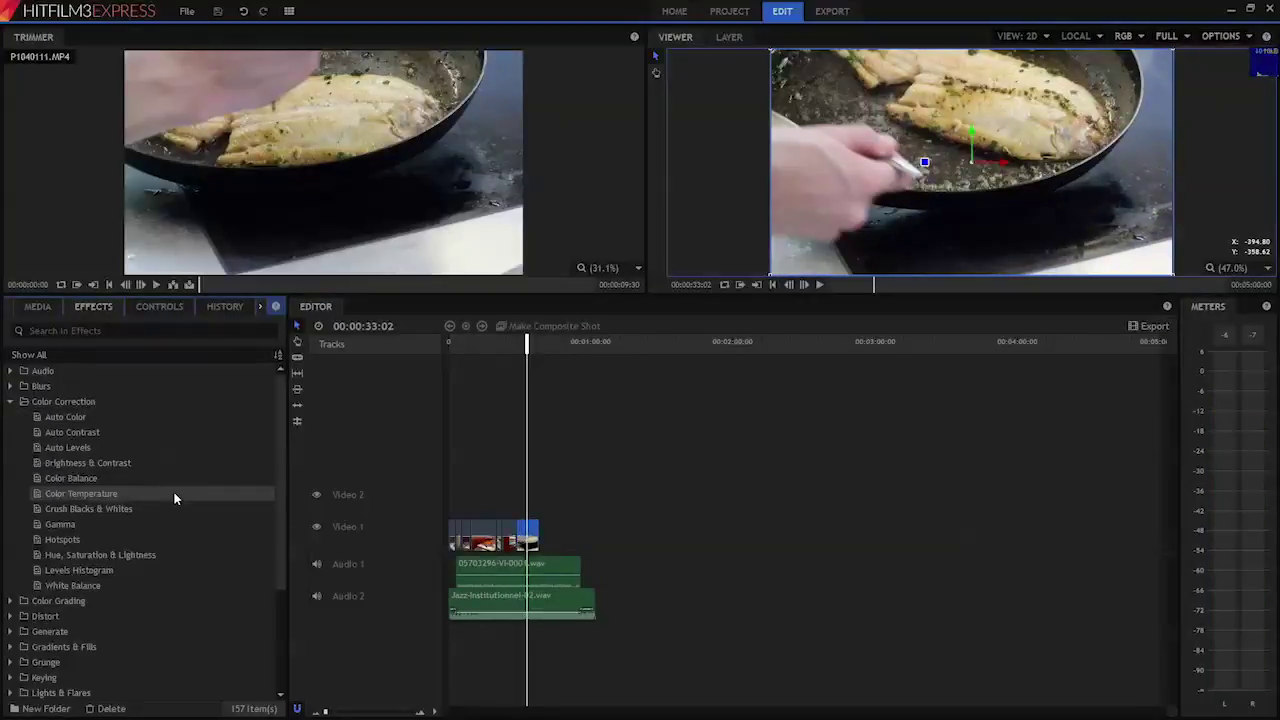
drag(100, 555, 527, 540)
Step: Try a master Hue Shift of about -10.8° in the Hue, Saturation & Lightness effect, and return it to 0°
click(24, 478)
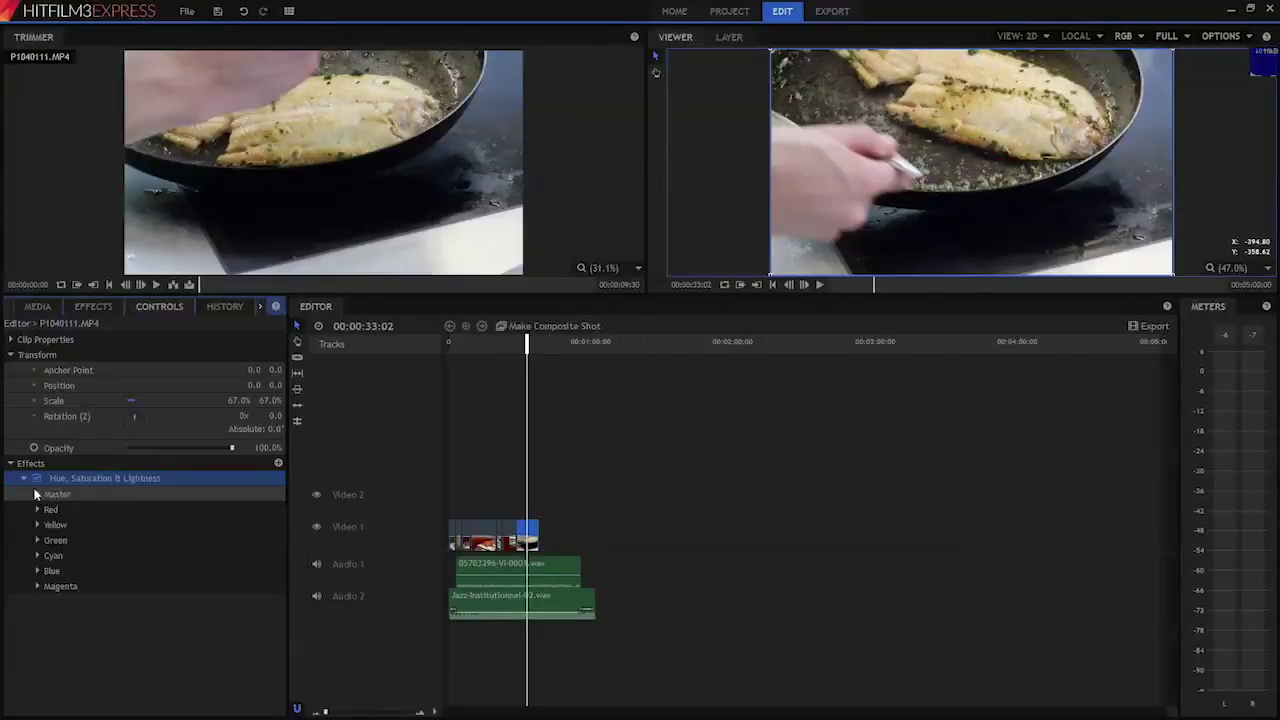
click(38, 497)
mouse_move(179, 509)
mouse_down()
mouse_move(200, 510)
mouse_move(177, 517)
mouse_up()
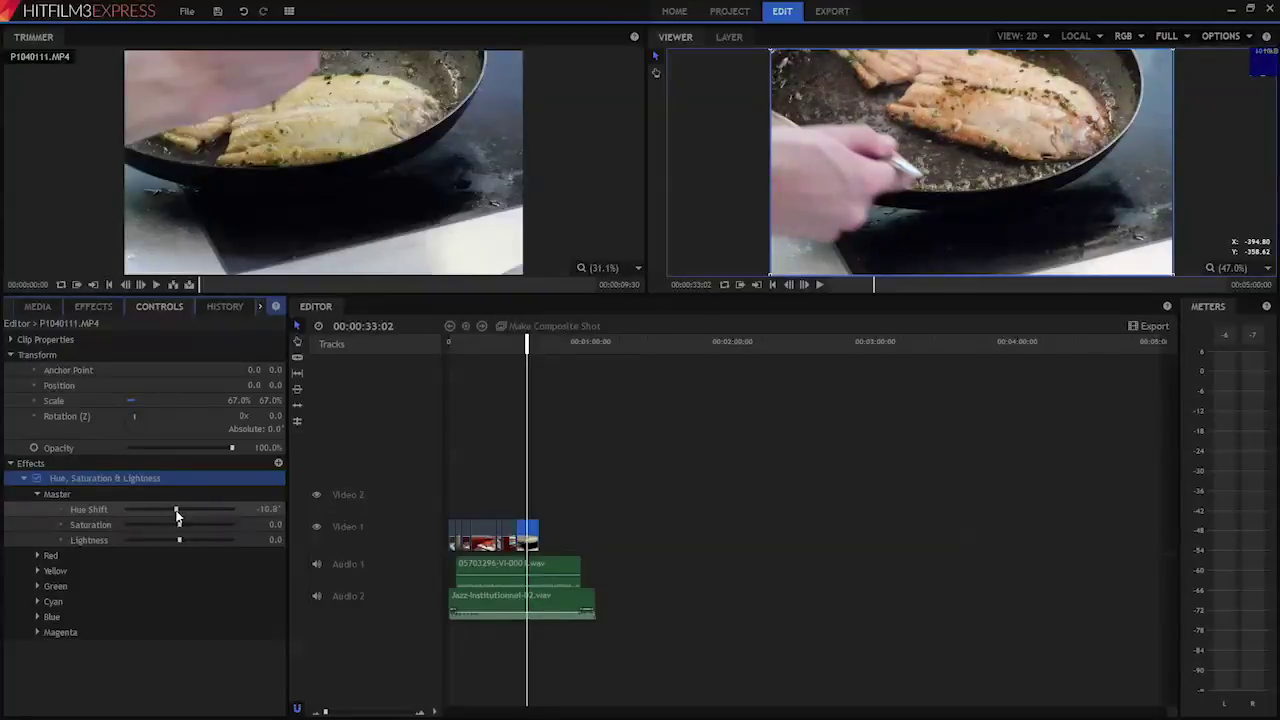
drag(176, 516, 179, 516)
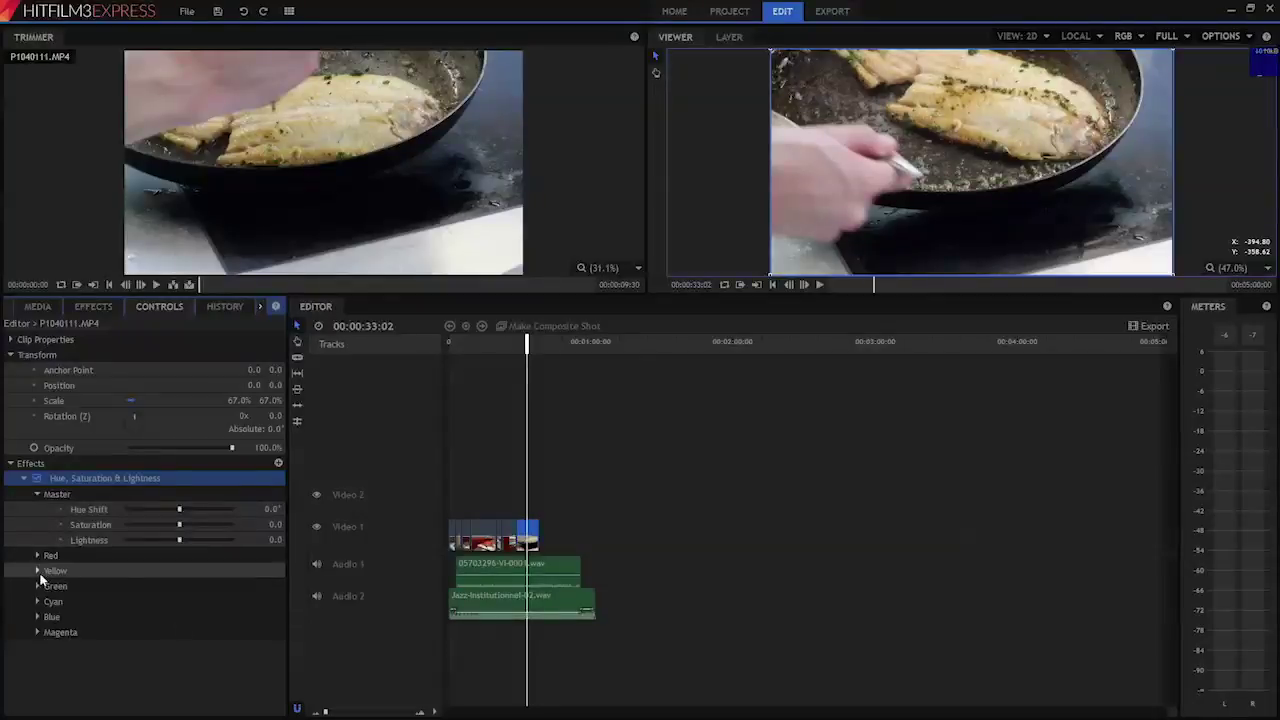
Step: Set the blue channel to hue shift -32.4° and saturation -48, and the red channel to hue shift -10.8° and saturation 28
click(38, 617)
mouse_move(176, 632)
mouse_down()
mouse_move(157, 635)
mouse_move(191, 634)
mouse_move(131, 630)
mouse_move(178, 637)
mouse_move(164, 648)
mouse_move(181, 650)
mouse_move(128, 652)
mouse_move(153, 652)
mouse_move(166, 634)
mouse_up()
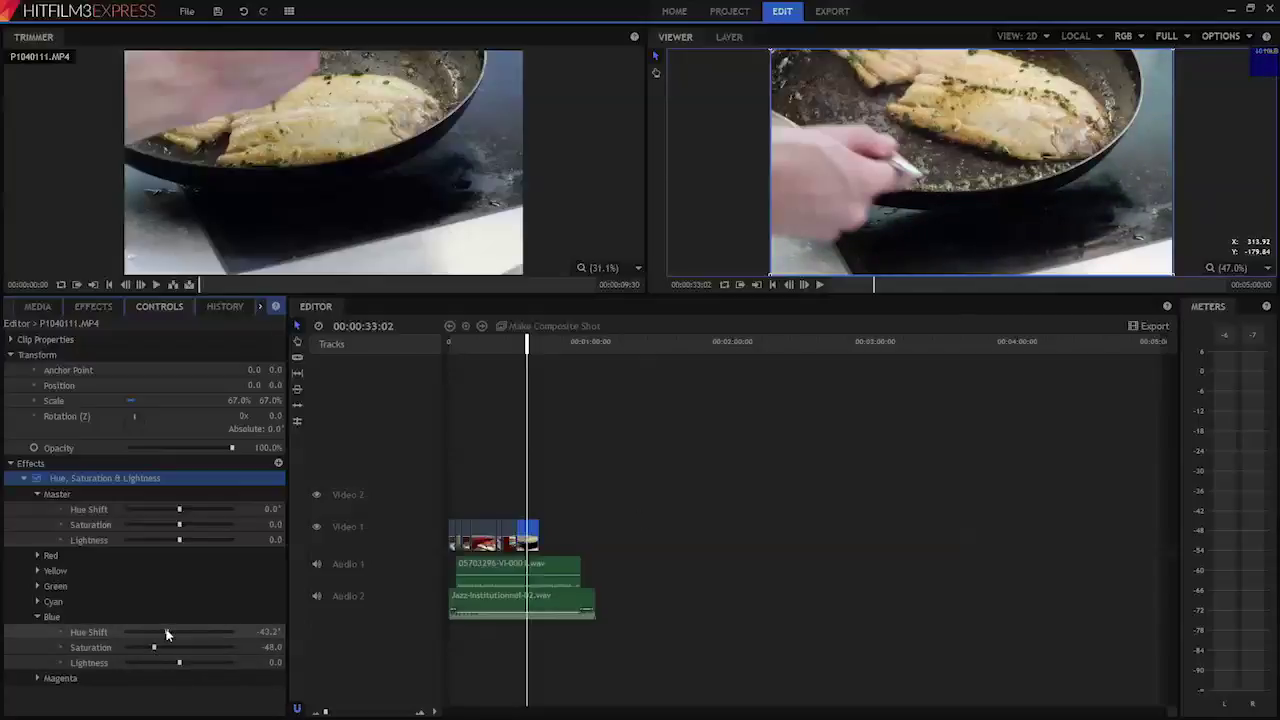
click(38, 555)
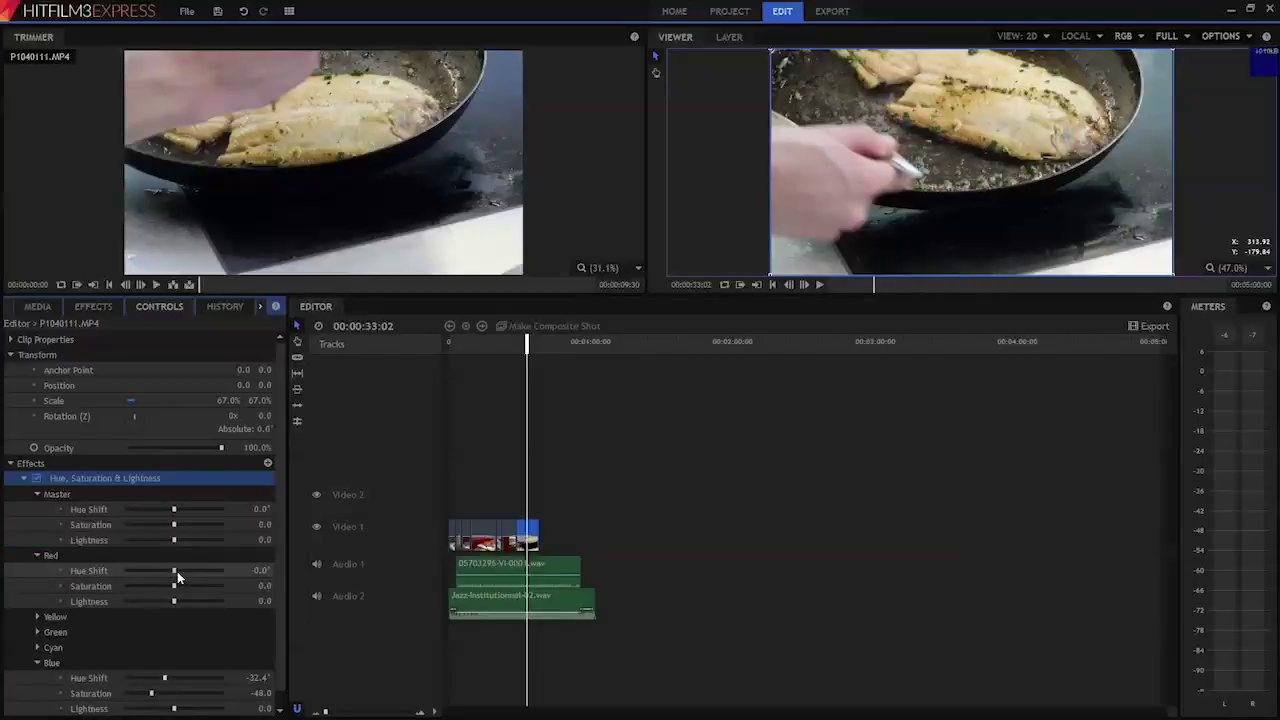
mouse_move(174, 577)
mouse_down()
mouse_move(202, 590)
mouse_move(187, 593)
mouse_up()
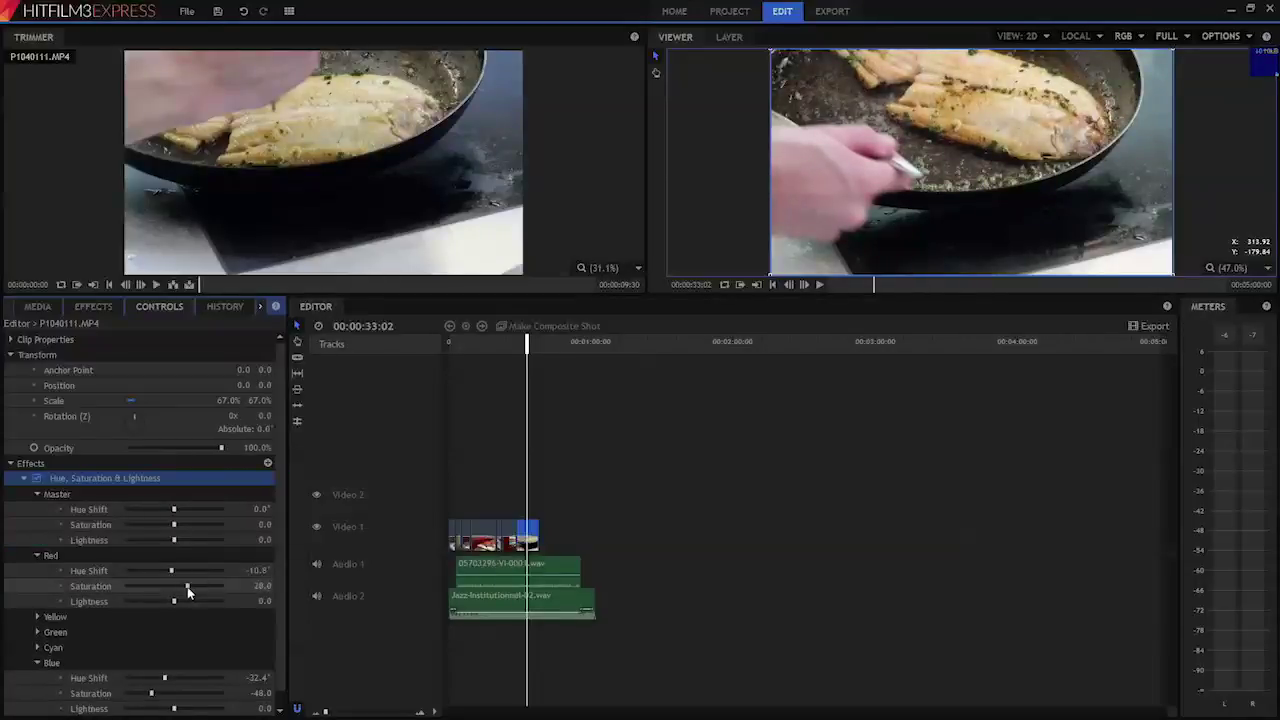
Step: Toggle the Hue, Saturation & Lightness effect to compare the image, and preview the P1040111.MP4 clip up to 00:00:31:10
click(37, 479)
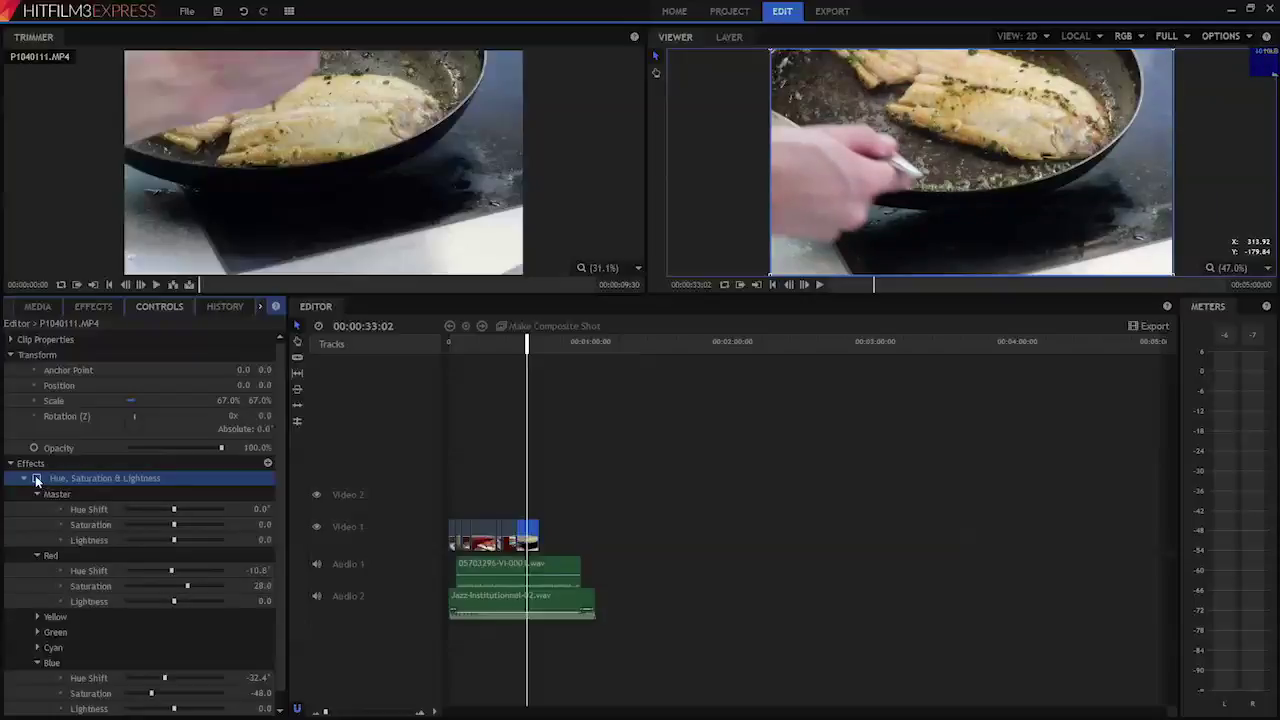
drag(529, 347, 527, 355)
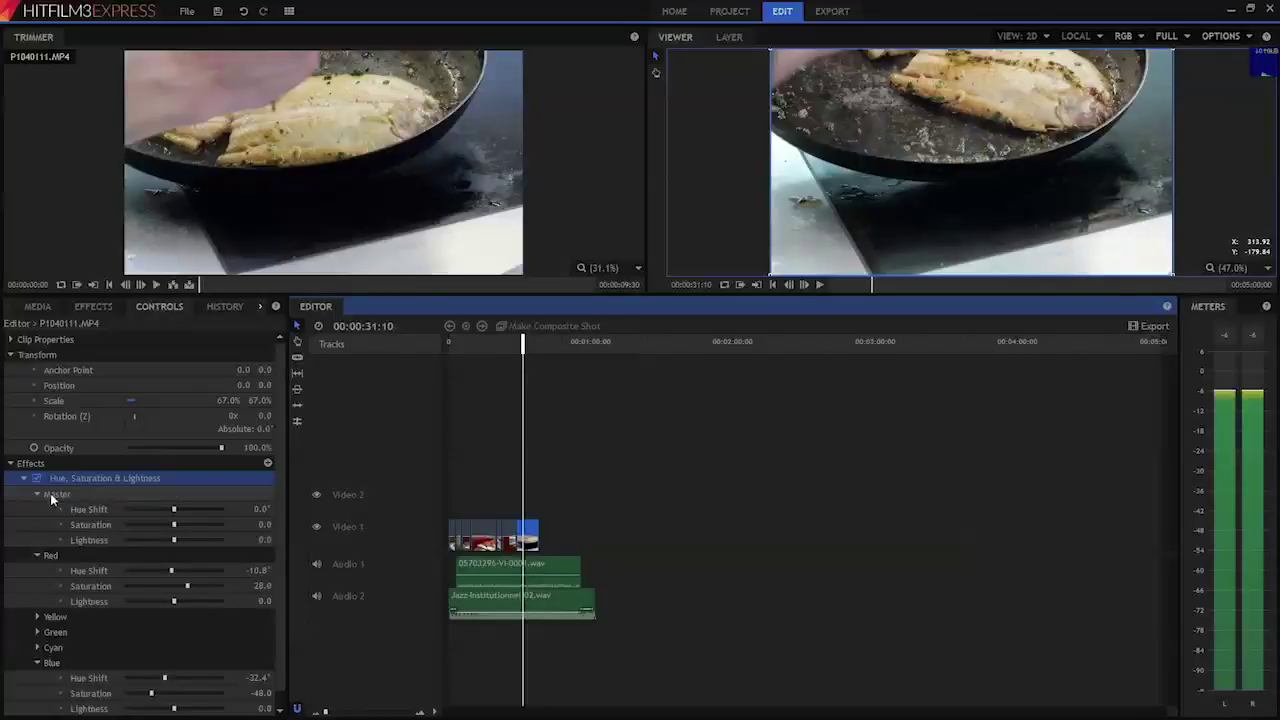
click(23, 478)
Step: Move the playhead to 00:00:13:19 and apply the Color Temperature effect to the P1040145.MP4 clip
click(481, 345)
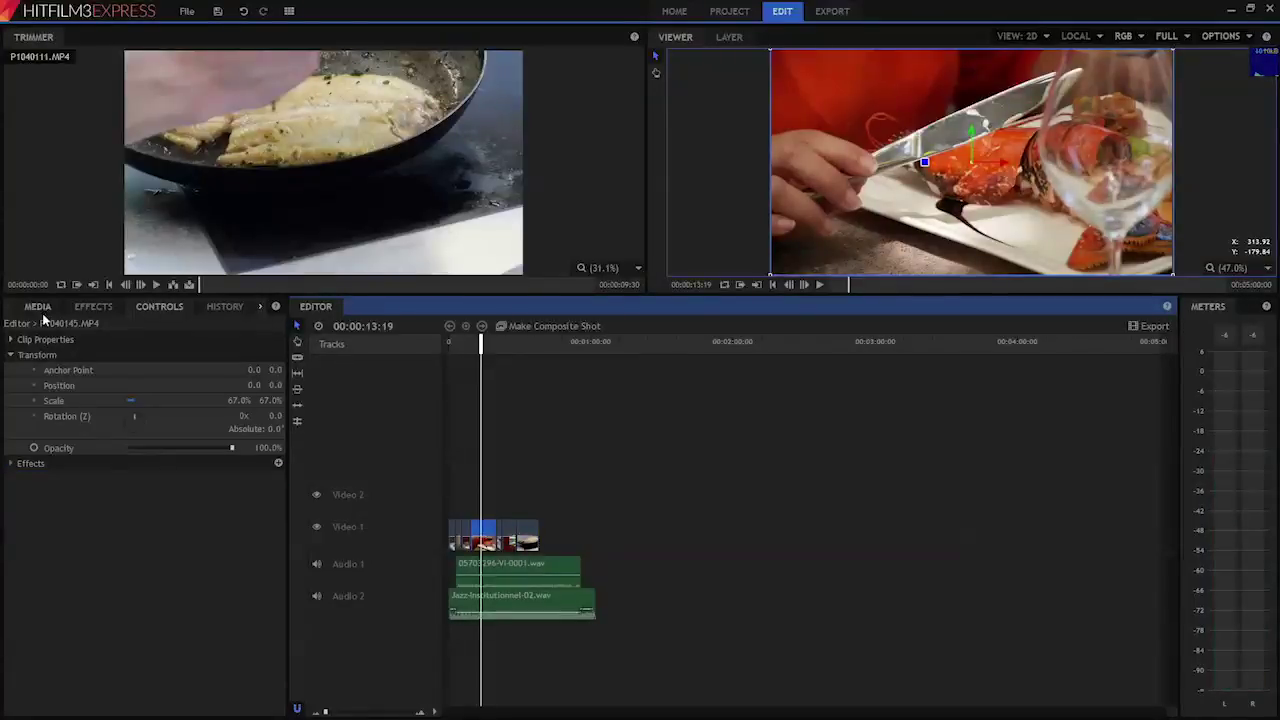
click(93, 306)
drag(80, 493, 486, 535)
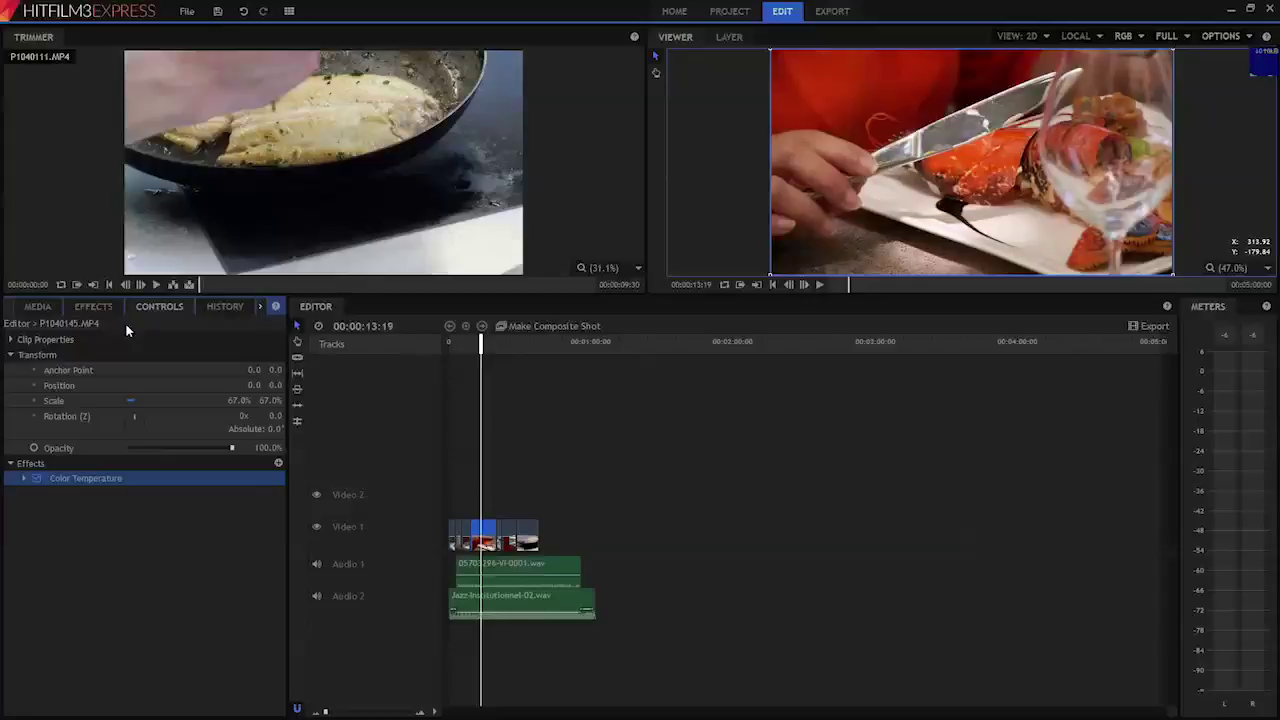
Step: Set the temperature of the P1040145.MP4 clip's Color Temperature effect to 5220°K and leave the effect disabled
click(23, 478)
mouse_move(155, 495)
mouse_down()
mouse_move(200, 508)
mouse_move(148, 508)
mouse_up()
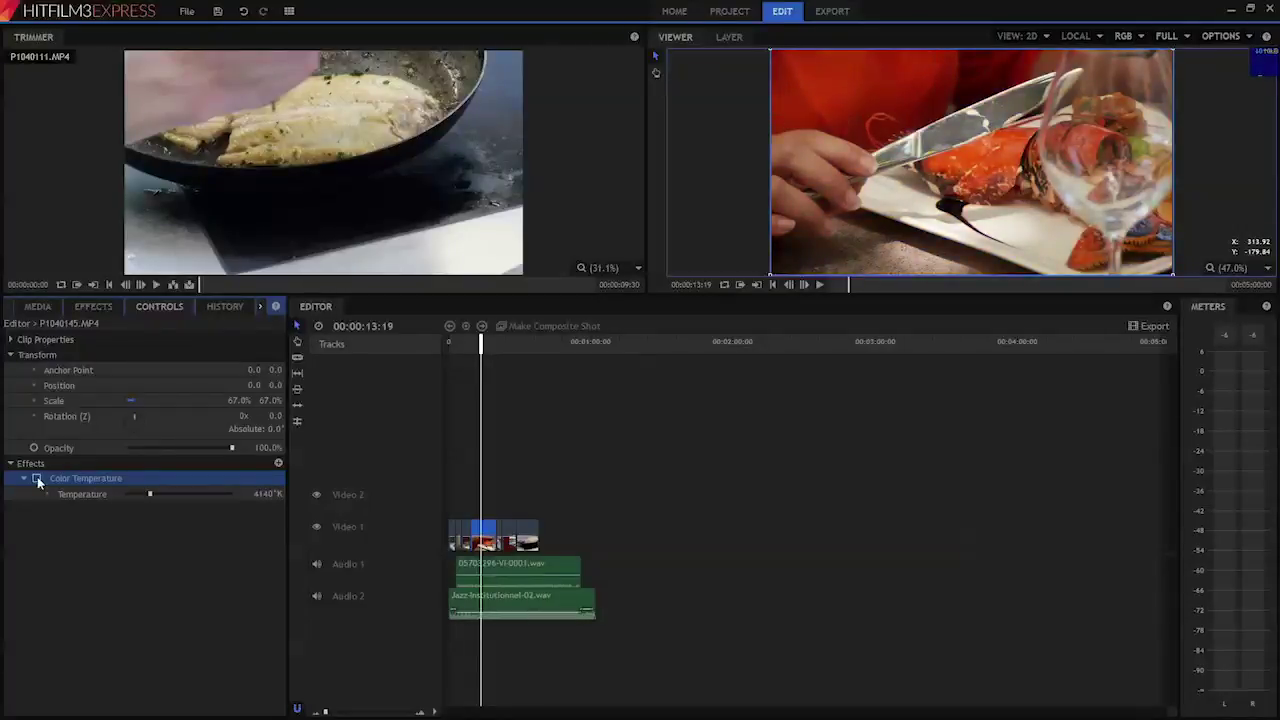
mouse_move(156, 497)
mouse_down()
mouse_move(200, 496)
mouse_move(159, 497)
mouse_up()
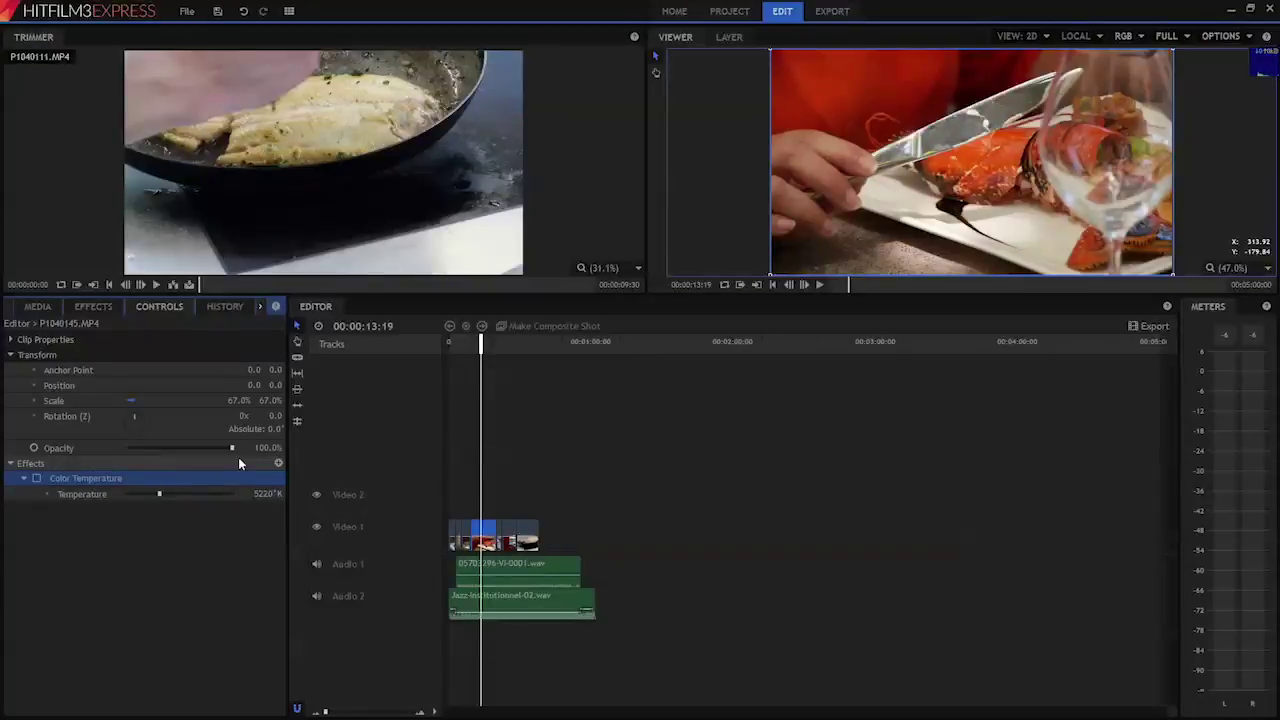
Step: Collapse the Color Correction category in the effects library to view the overall list of effect categories
click(93, 306)
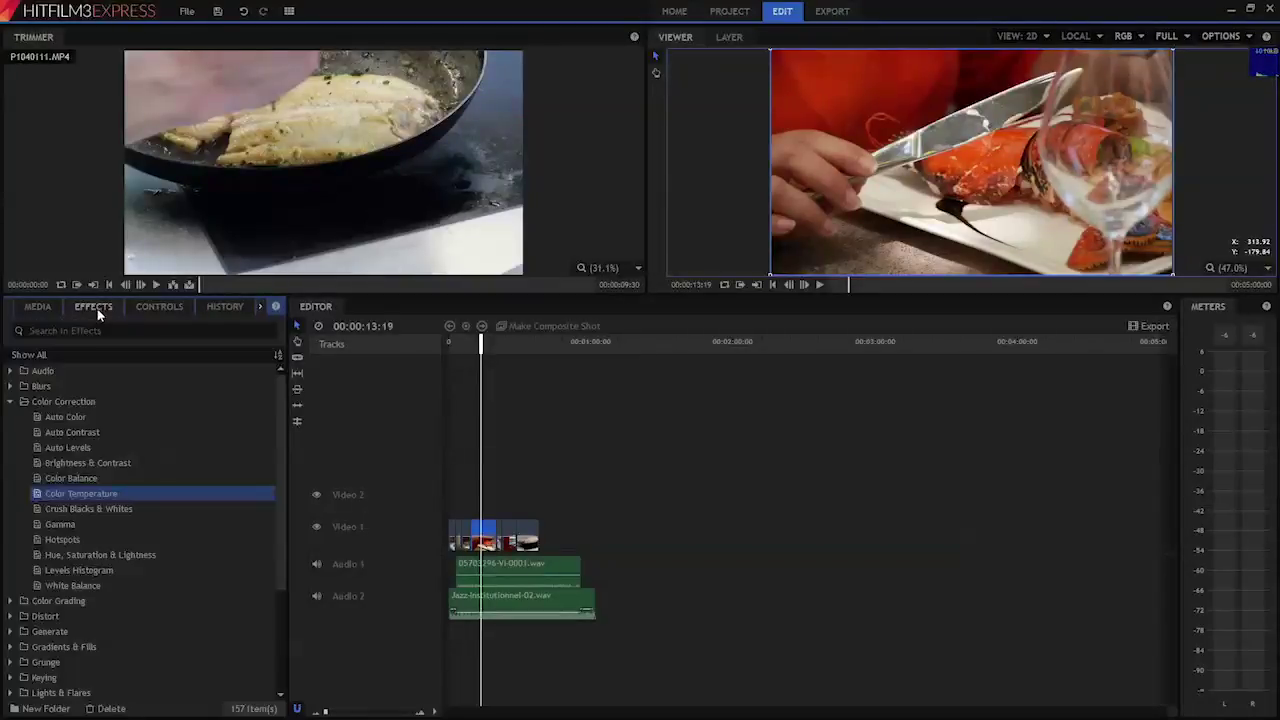
click(11, 401)
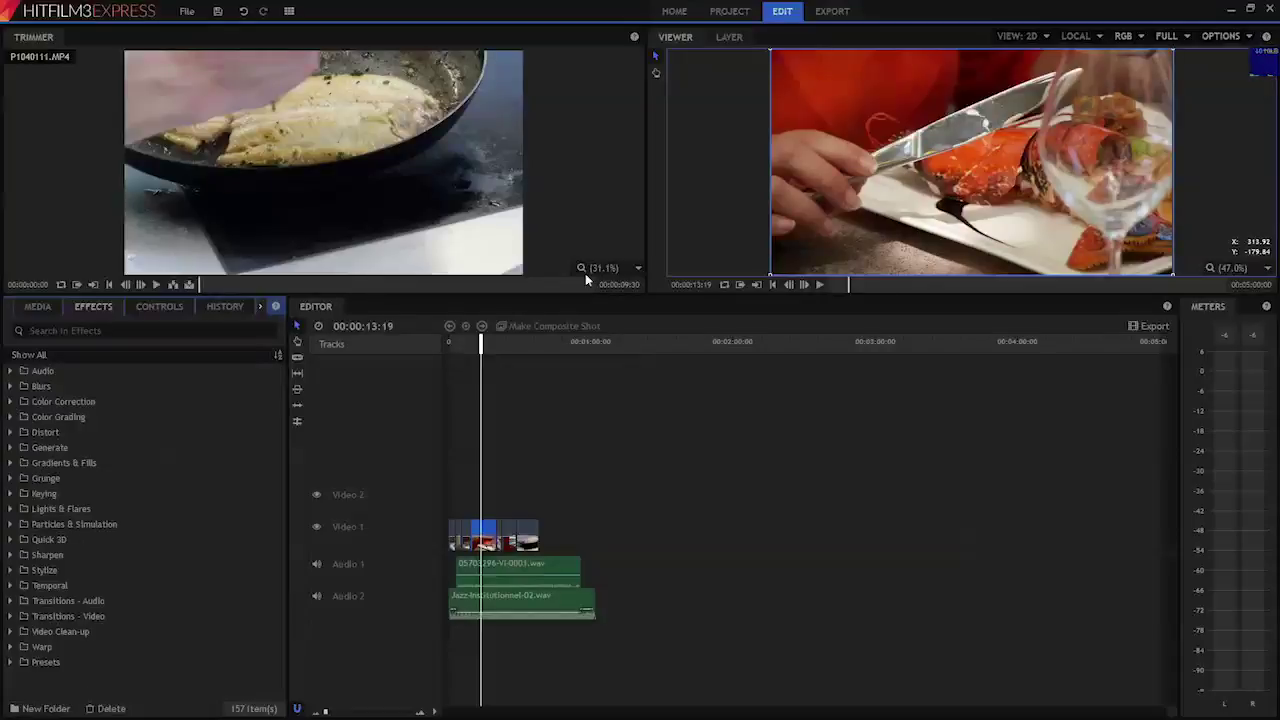
Step: Open the export settings and compare the YouTube and H.264 output options
click(833, 12)
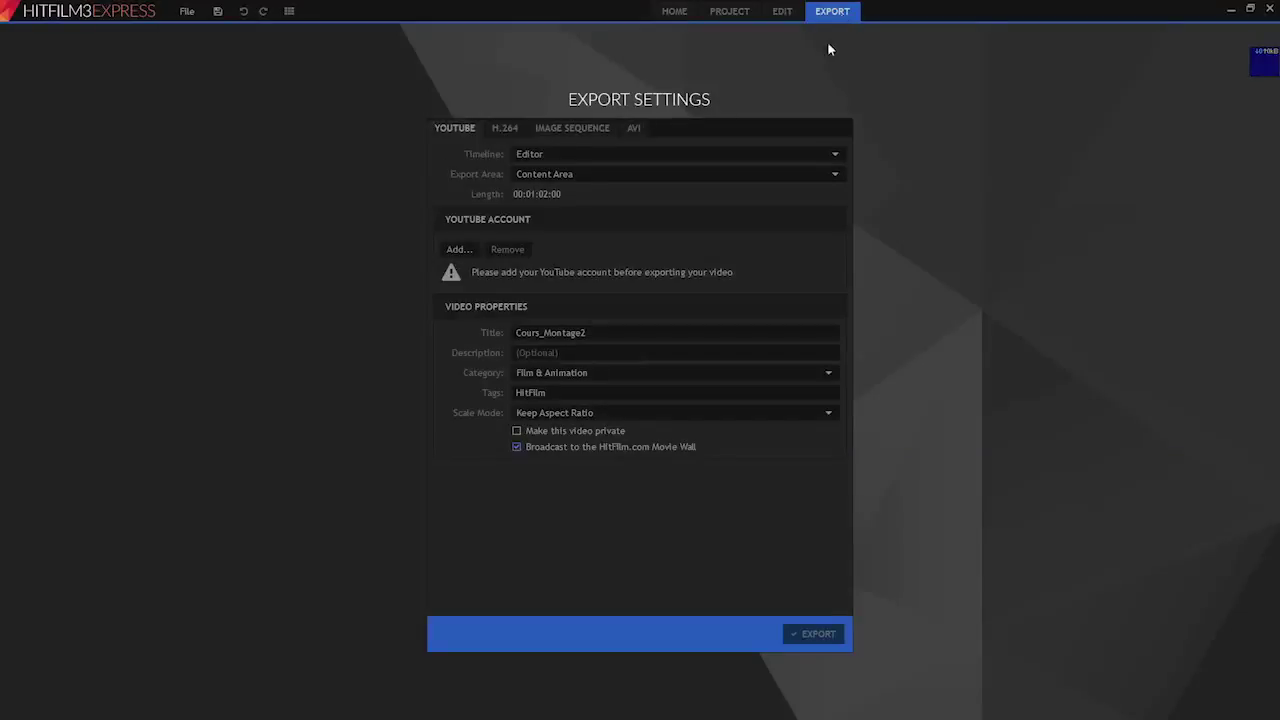
click(504, 128)
click(463, 129)
click(507, 128)
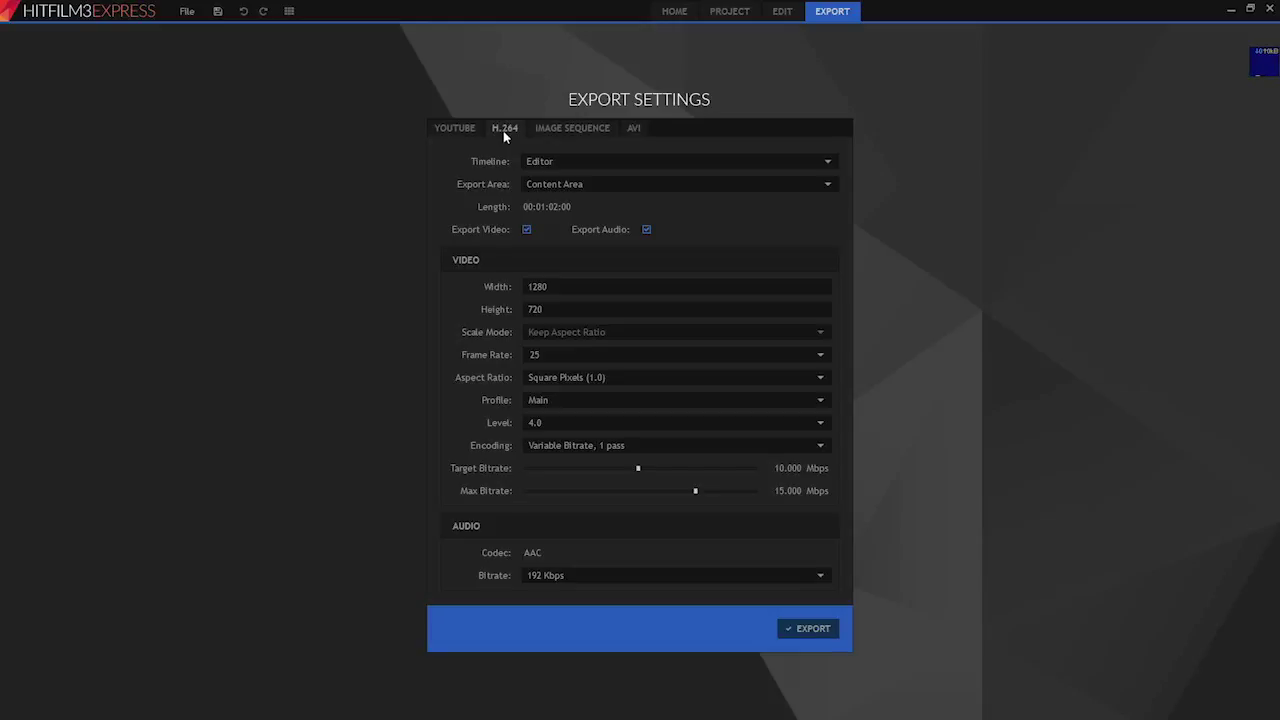
Step: Examine the image sequence colour depths for PNG, switch the codec to JPG, and examine its colour depths
click(545, 128)
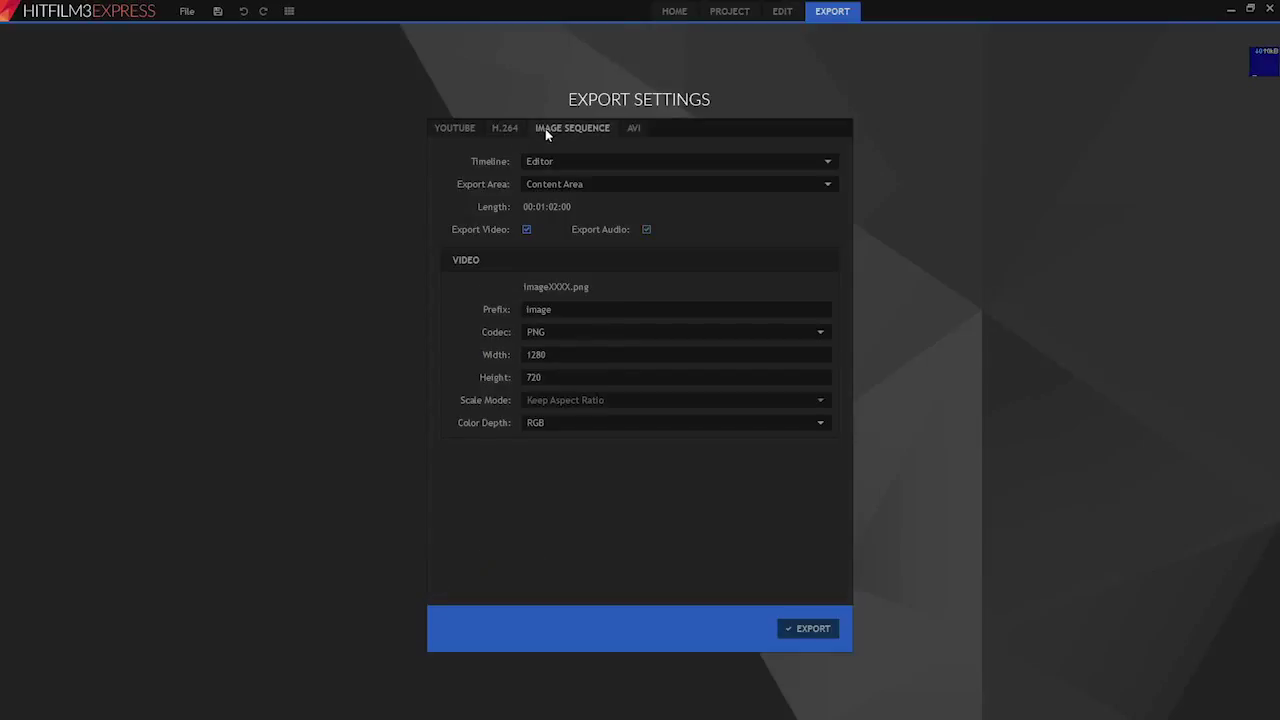
click(822, 332)
click(749, 371)
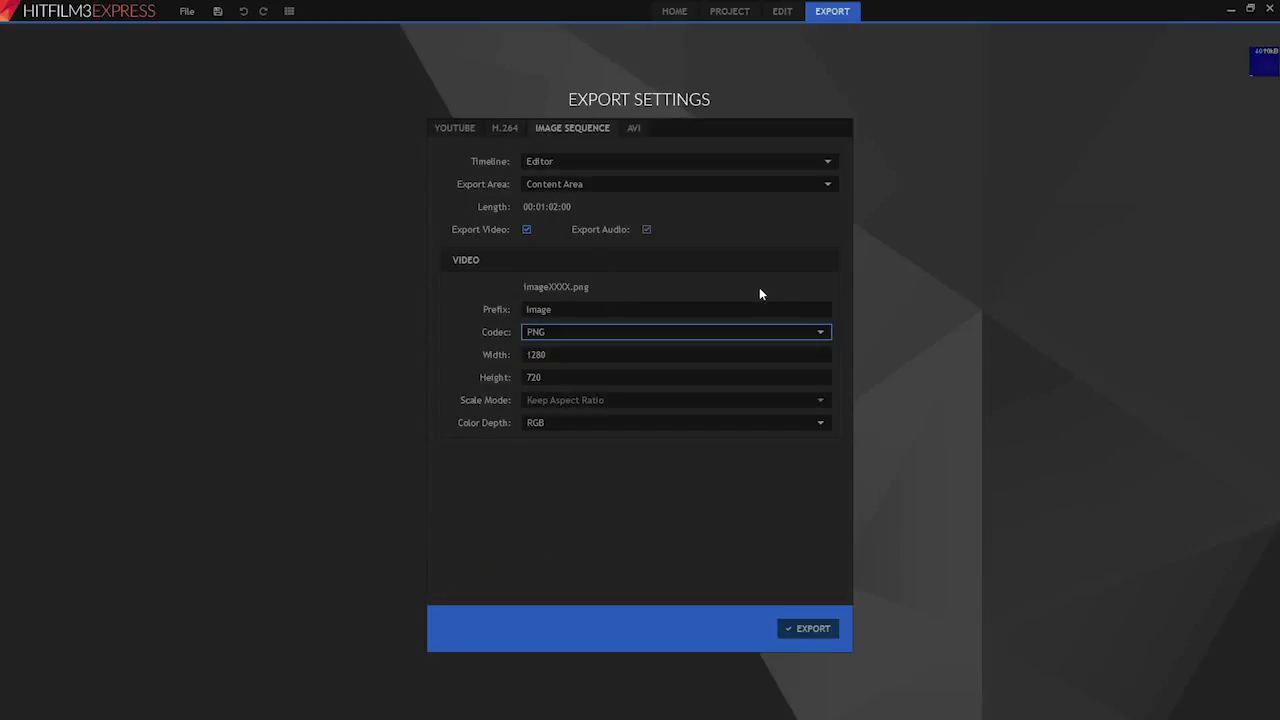
click(816, 422)
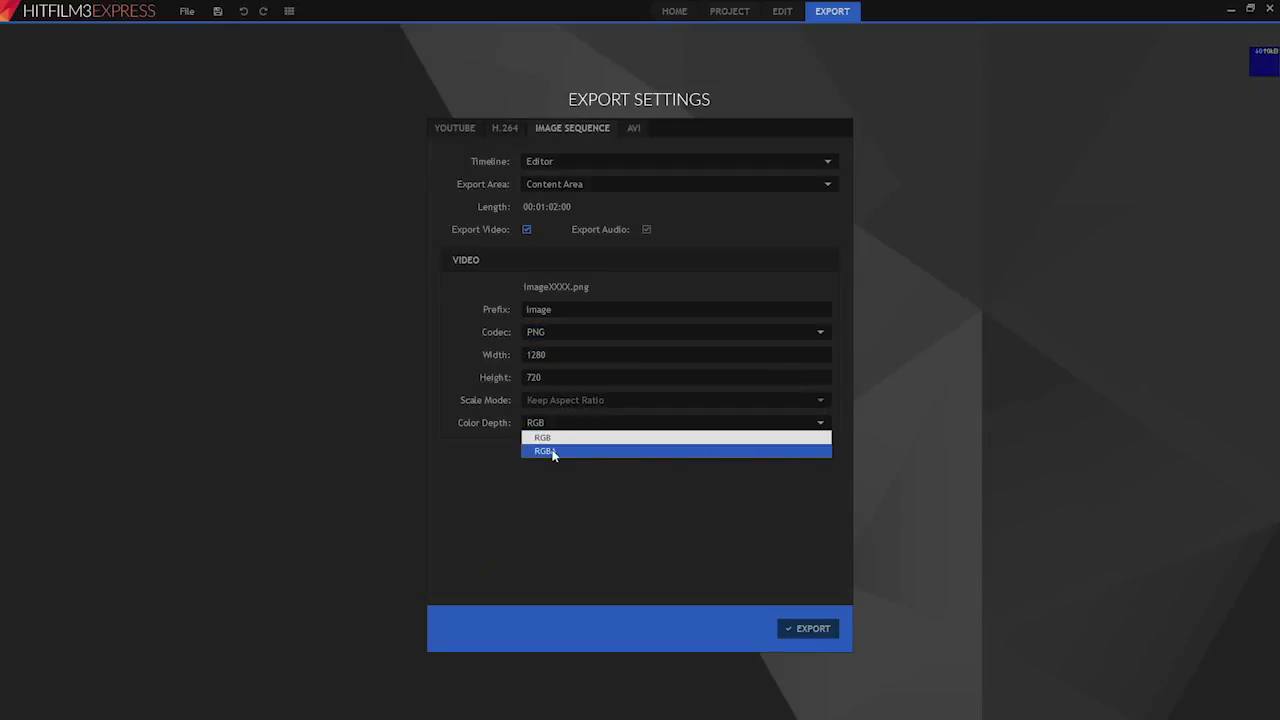
click(816, 330)
click(751, 359)
click(733, 422)
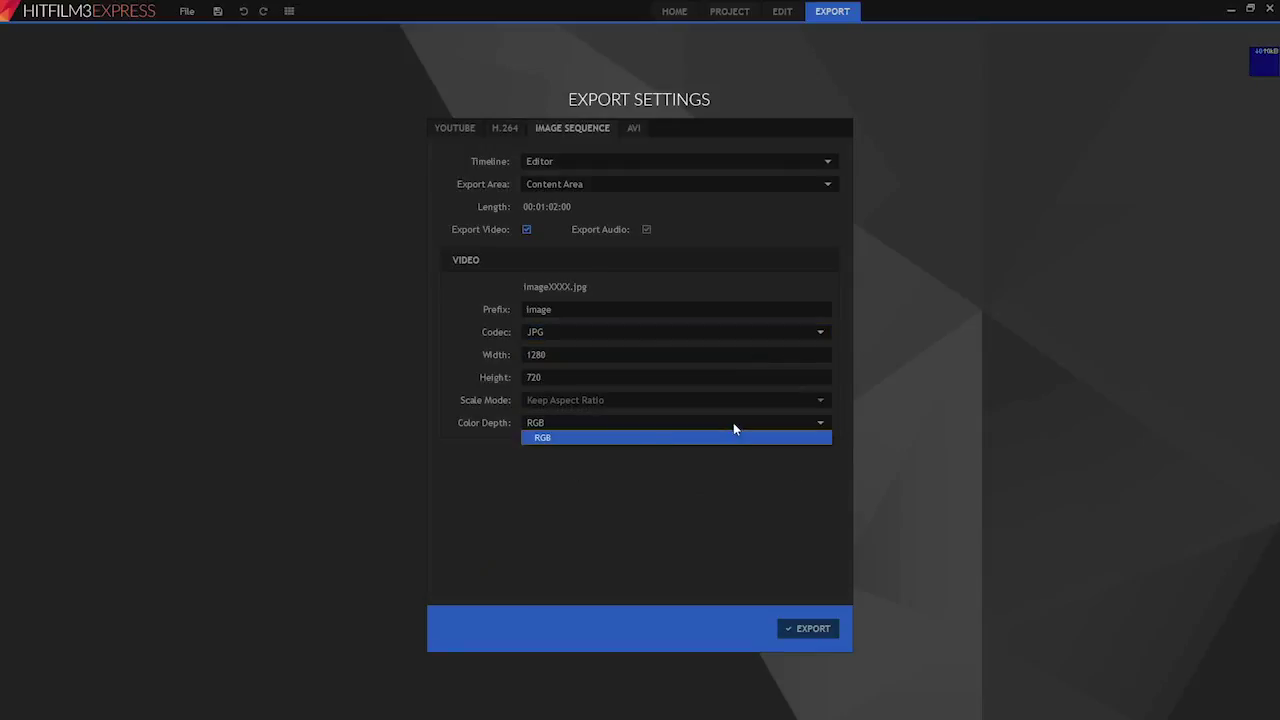
click(620, 468)
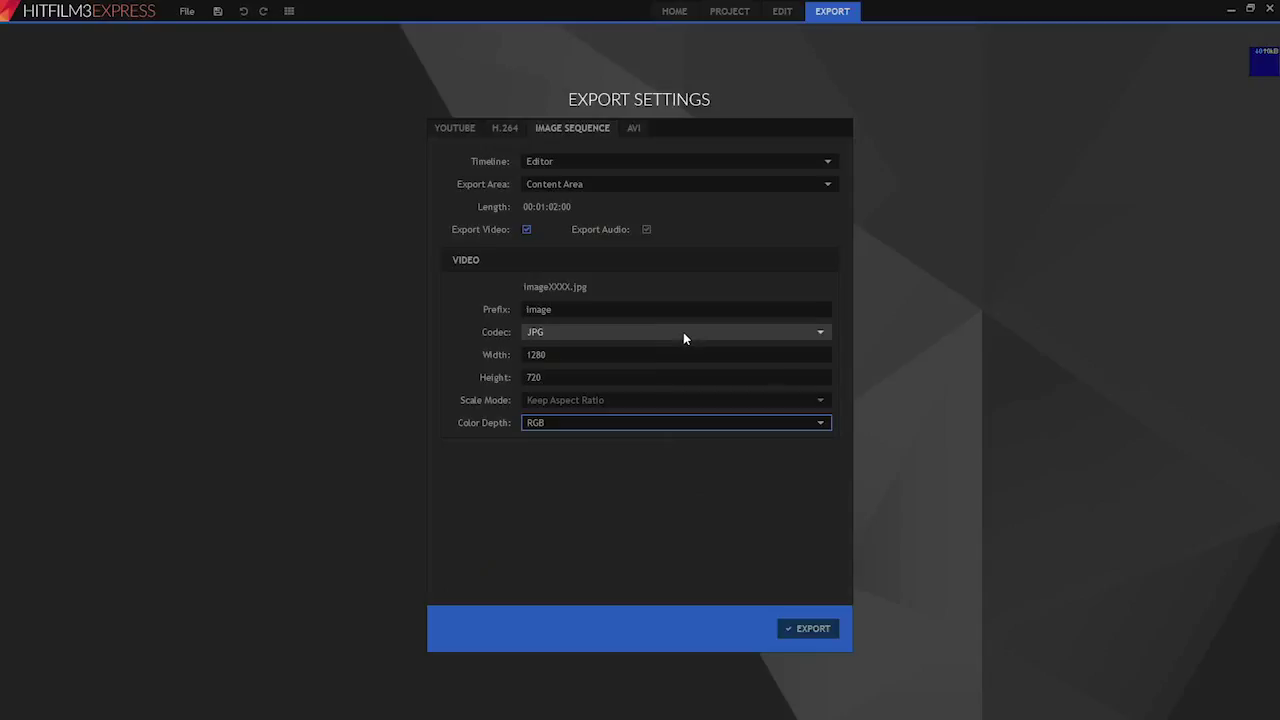
Step: Try the BMP codec and its colour depth for the image sequence export, and set the codec back to PNG
click(683, 338)
click(630, 347)
click(631, 334)
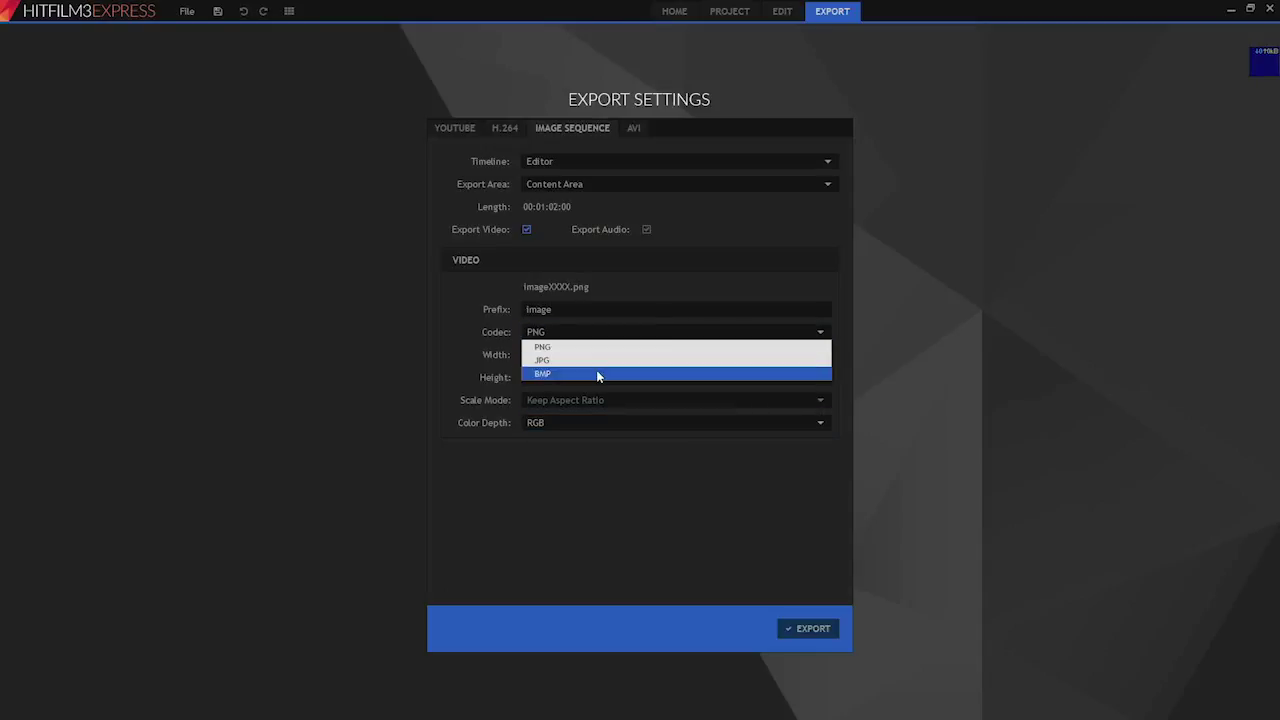
click(598, 374)
click(584, 421)
click(586, 334)
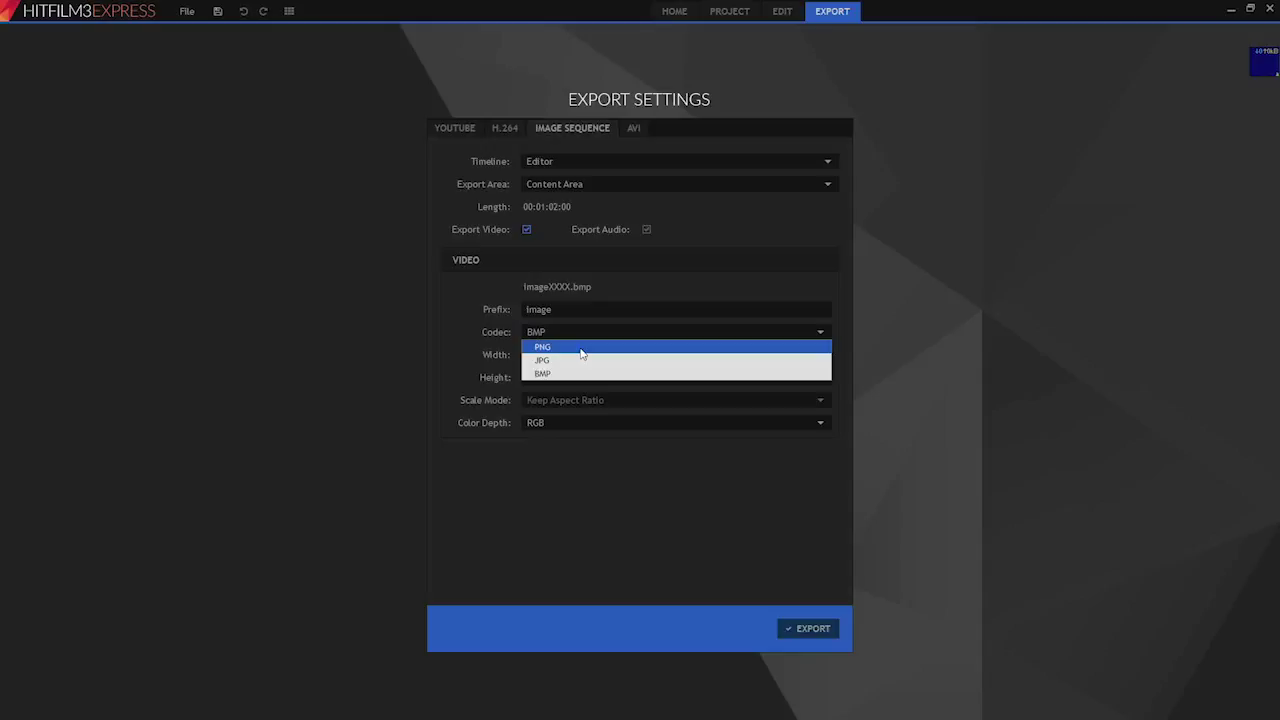
click(582, 348)
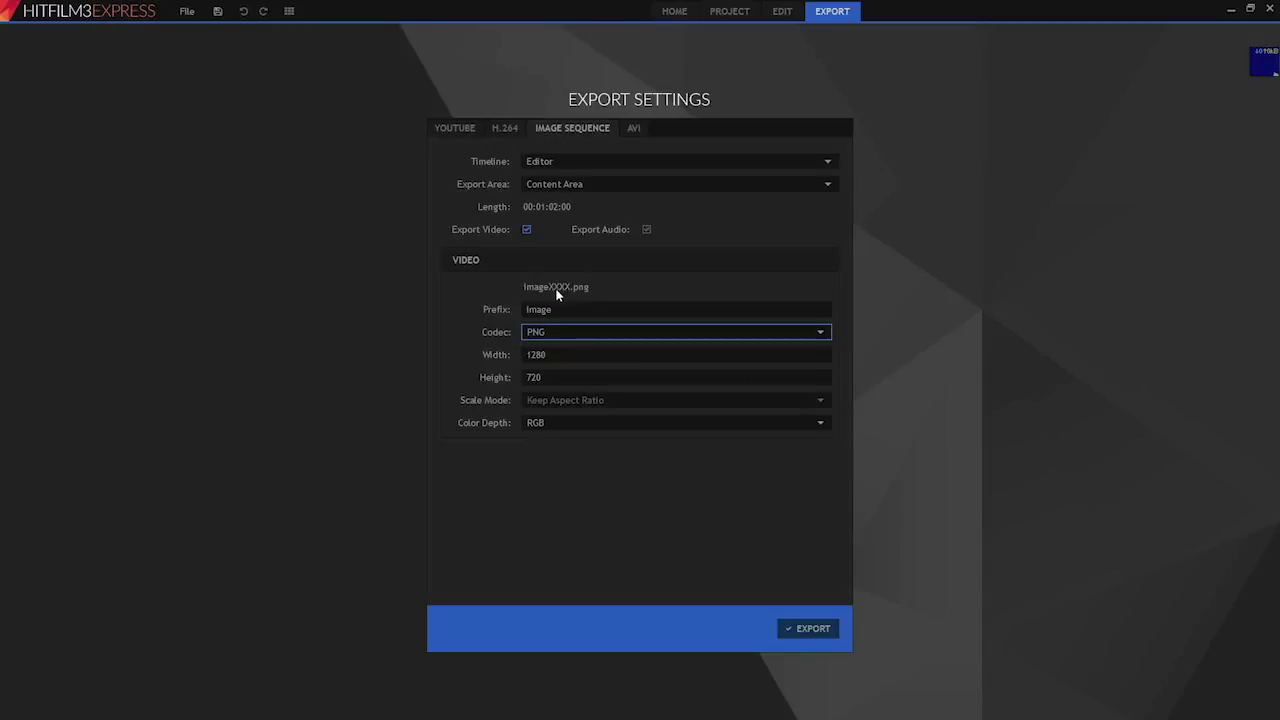
Step: Examine the AVI export settings and their available video codecs, keeping Uncompressed selected
click(636, 128)
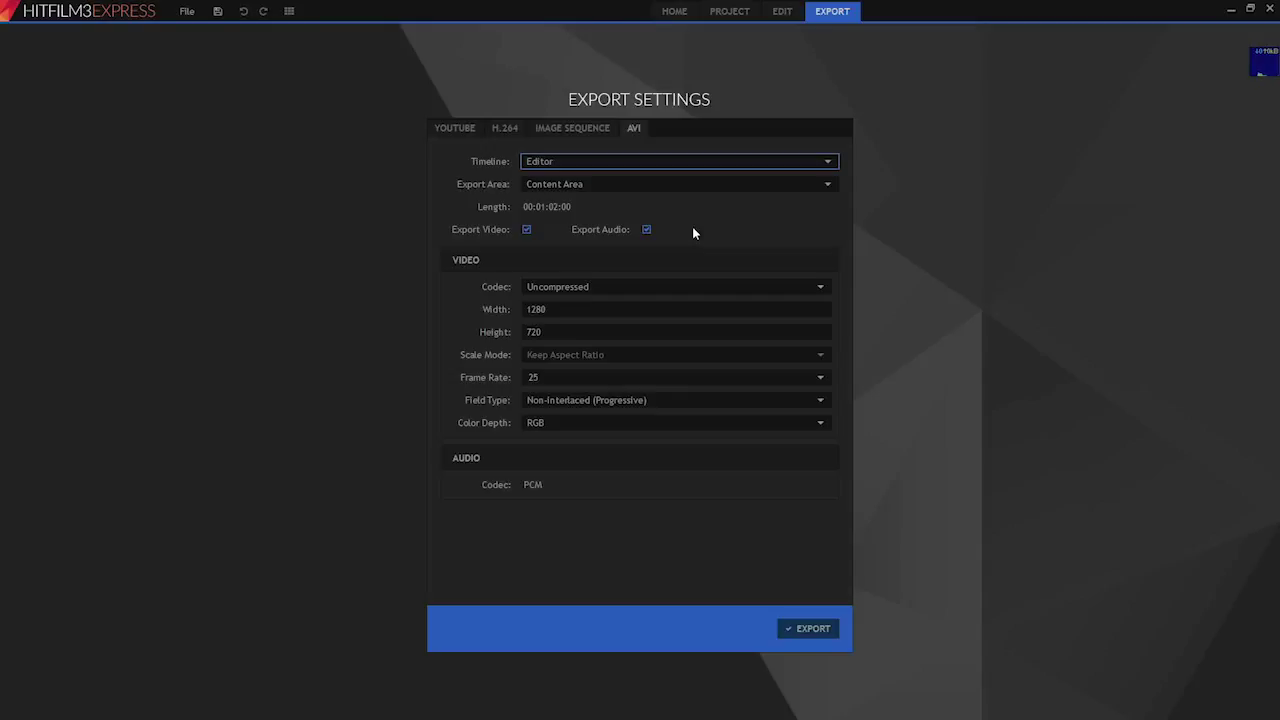
click(820, 287)
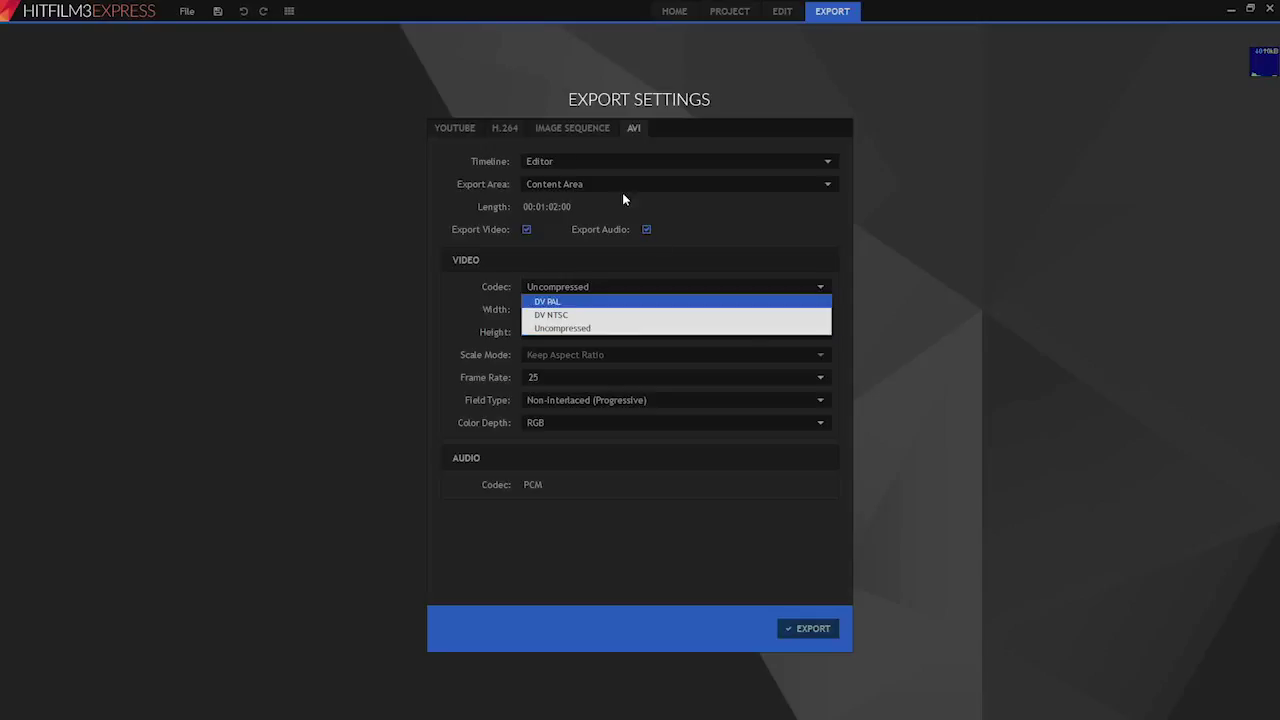
click(707, 237)
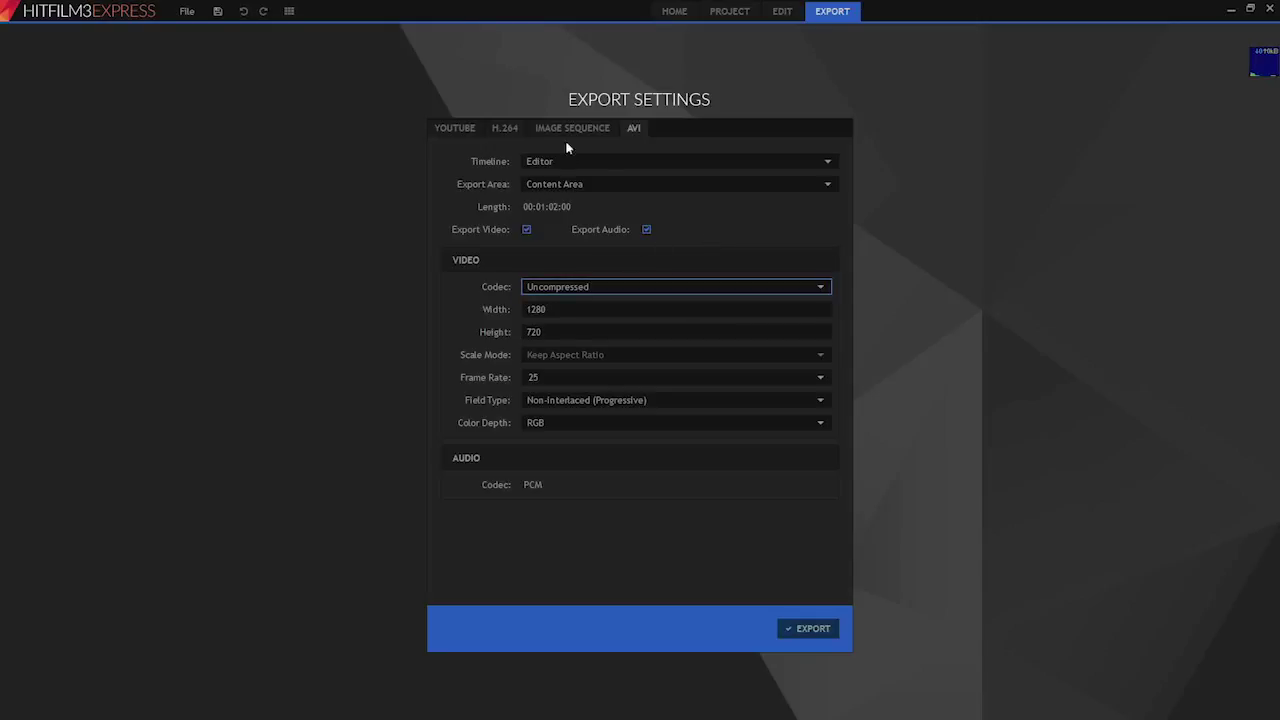
Step: Return to the H.264 export format and set its export area to Work Area
click(505, 128)
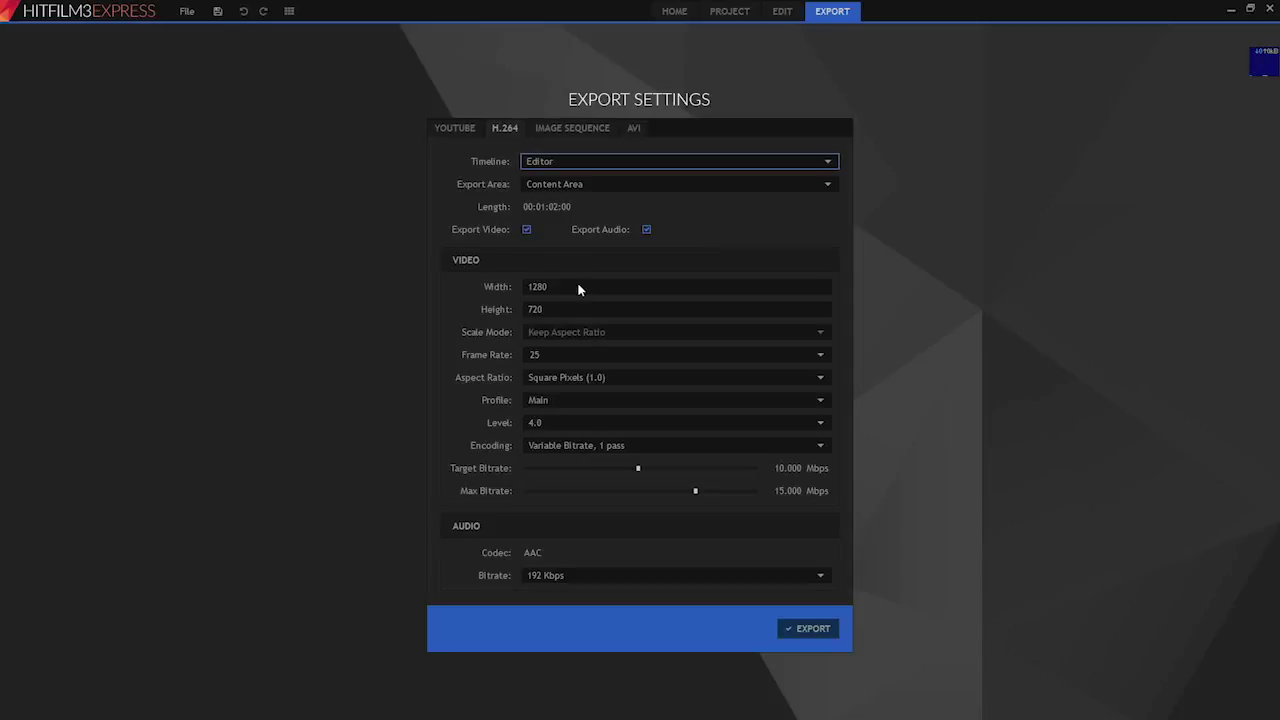
click(828, 190)
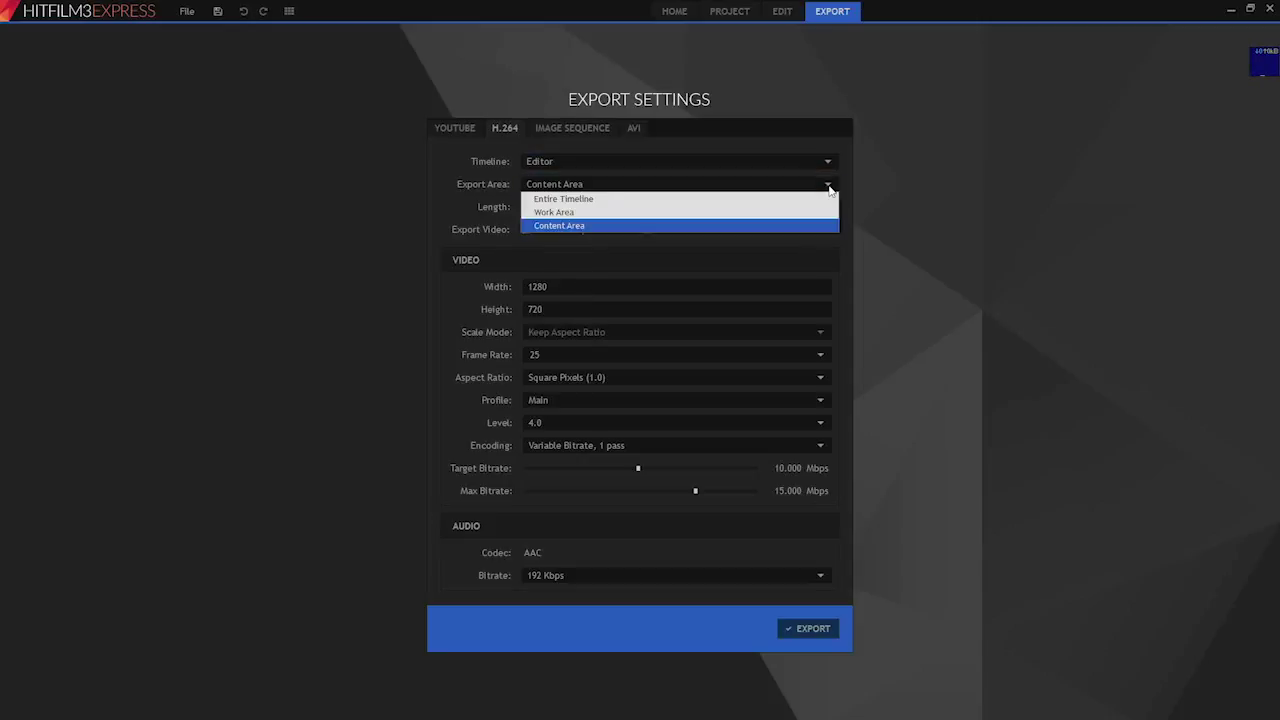
click(766, 209)
Step: Shorten the timeline's work area to the end of the last video clip, and check the length in the export settings
click(733, 12)
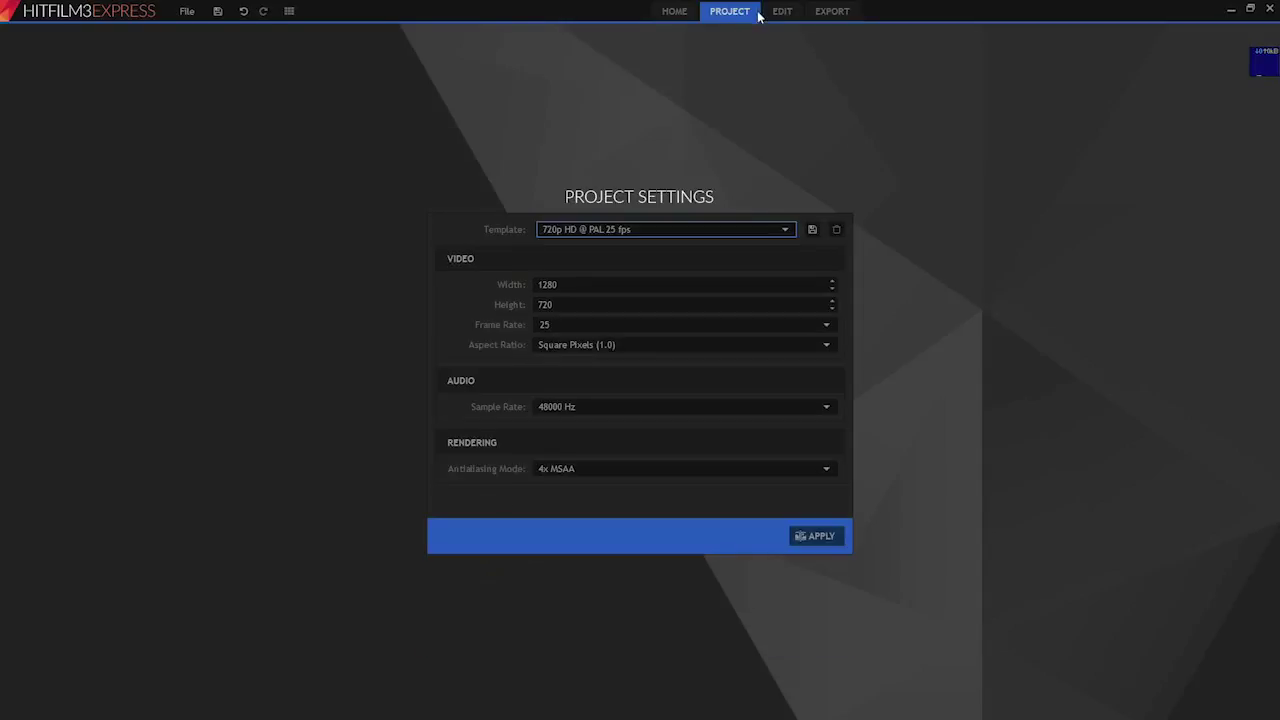
click(782, 12)
mouse_move(1157, 347)
mouse_down()
mouse_move(660, 387)
mouse_move(537, 413)
mouse_move(589, 417)
mouse_move(537, 420)
mouse_up()
right_click(510, 348)
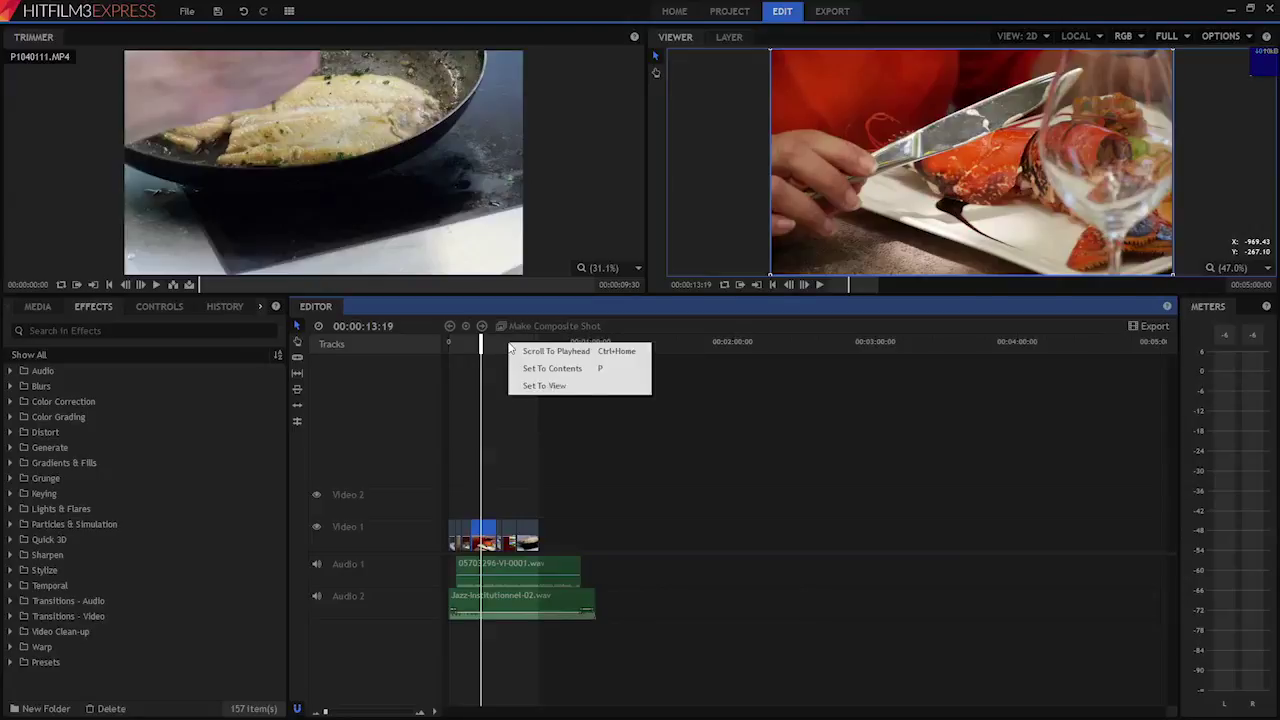
click(570, 408)
click(830, 13)
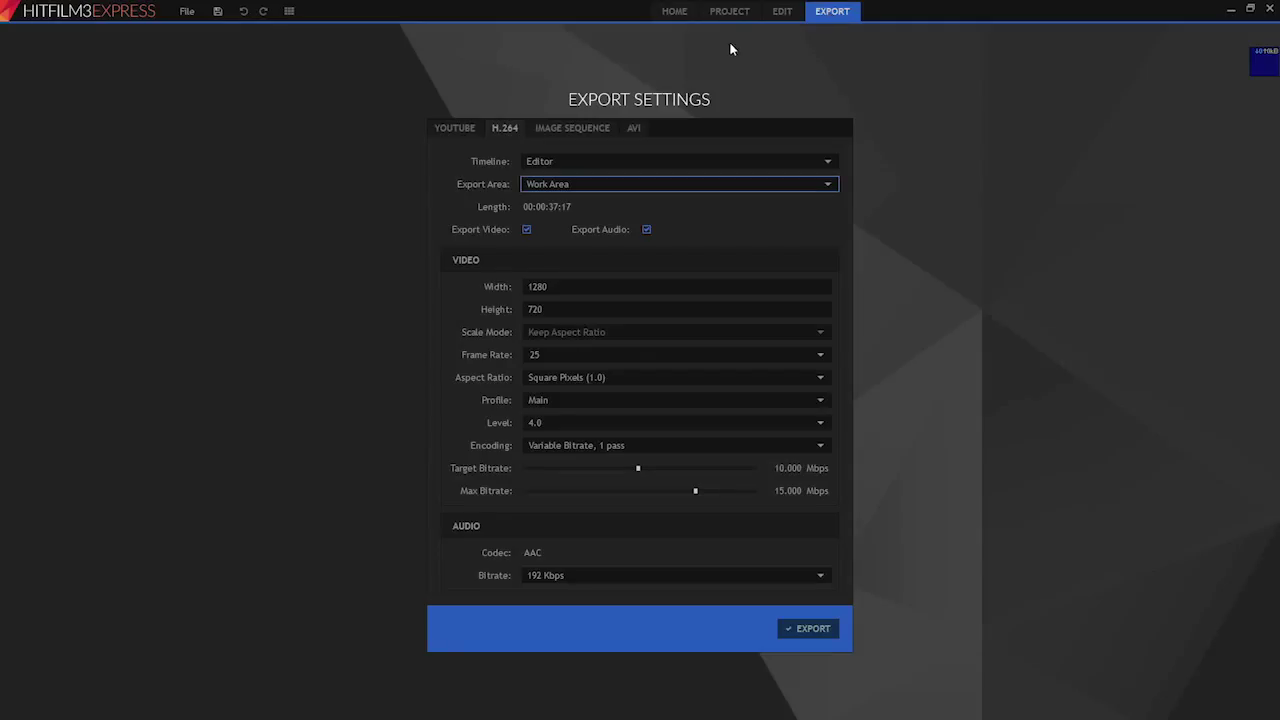
Step: Extend the end of the timeline's work area to the end of the music clip on Audio 2
click(730, 12)
click(782, 11)
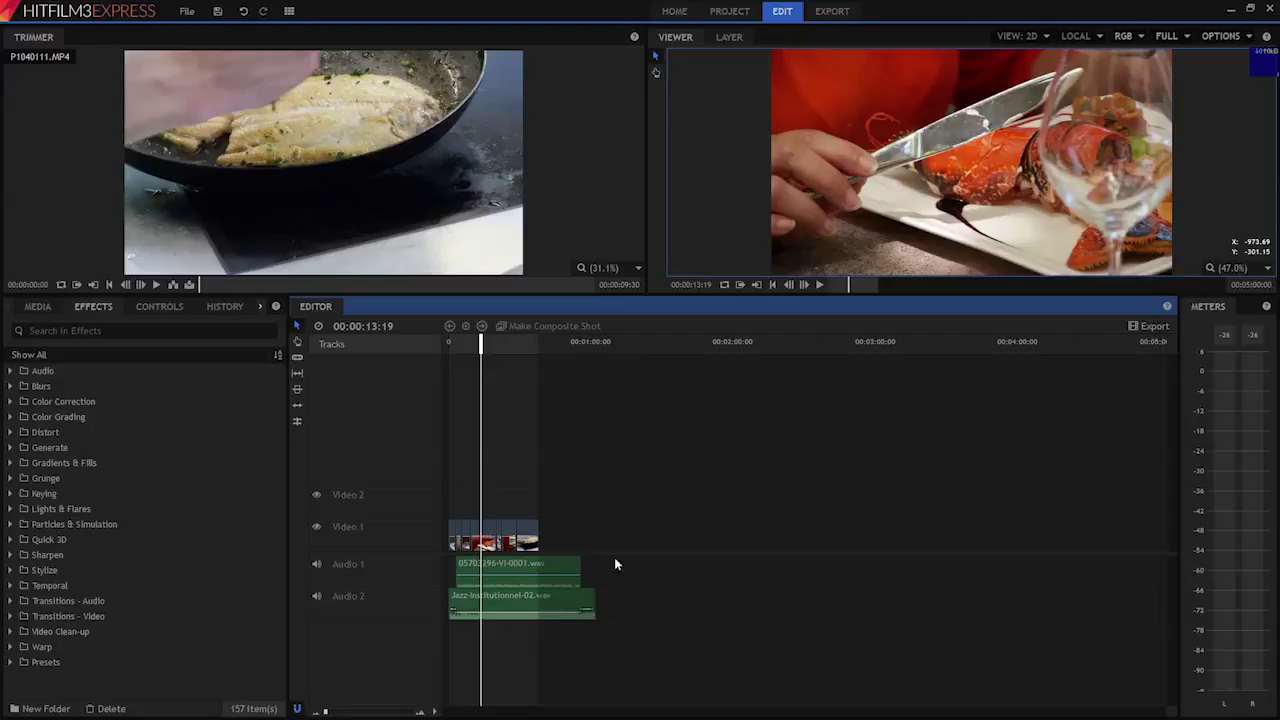
drag(538, 345, 598, 352)
Step: Set the H.264 export area to Entire Timeline
click(832, 11)
click(686, 186)
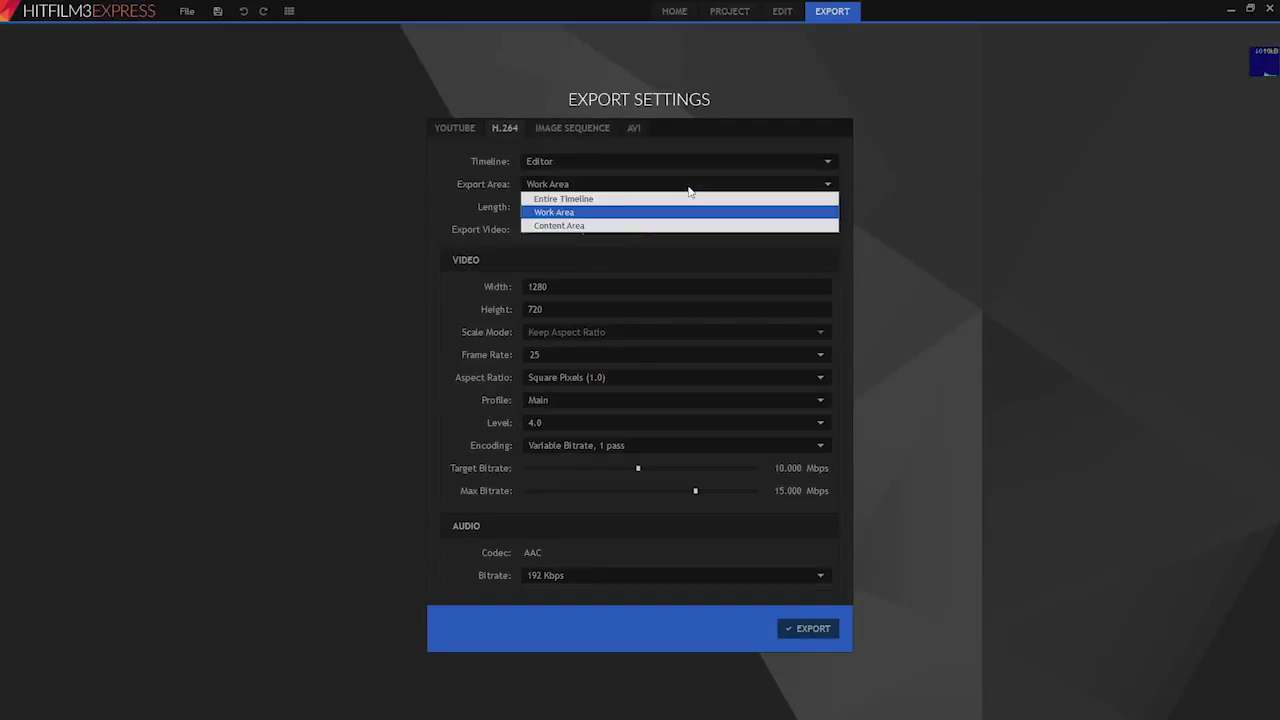
click(650, 199)
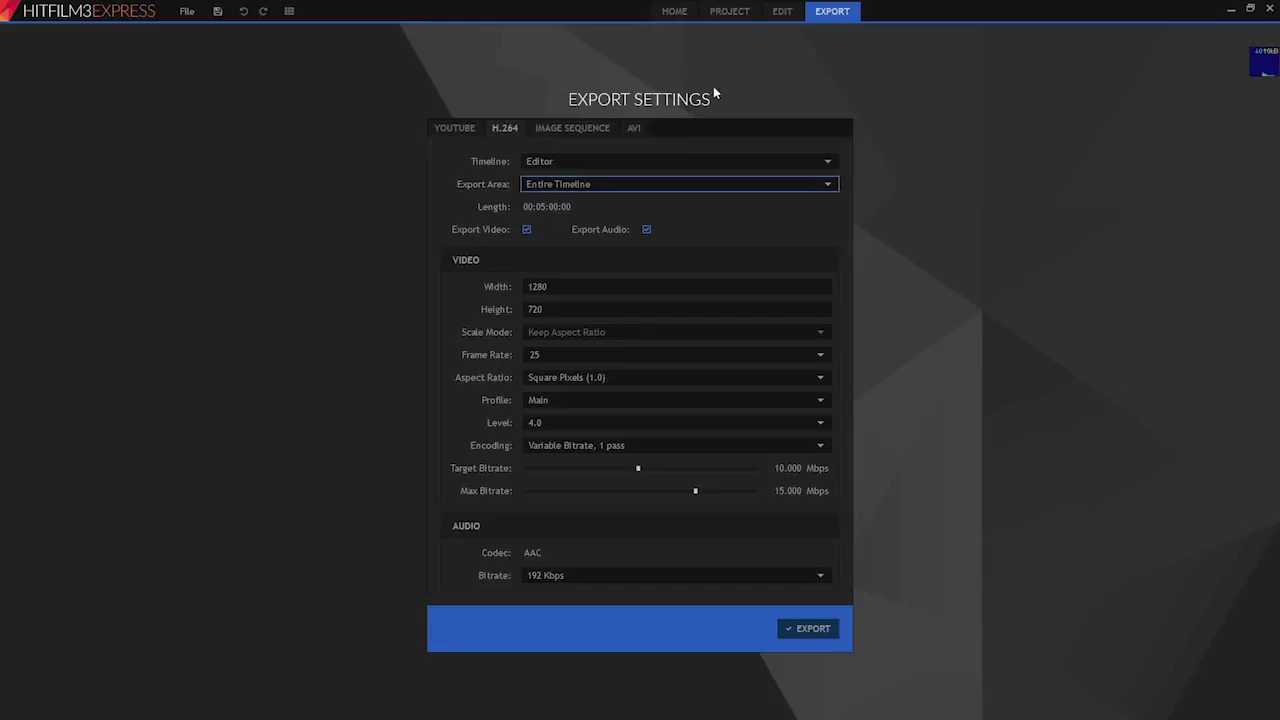
Step: Try placing P1040063.MP4 on the timeline well past the end of the music, and delete it again
click(783, 12)
click(37, 306)
click(78, 486)
drag(78, 486, 684, 540)
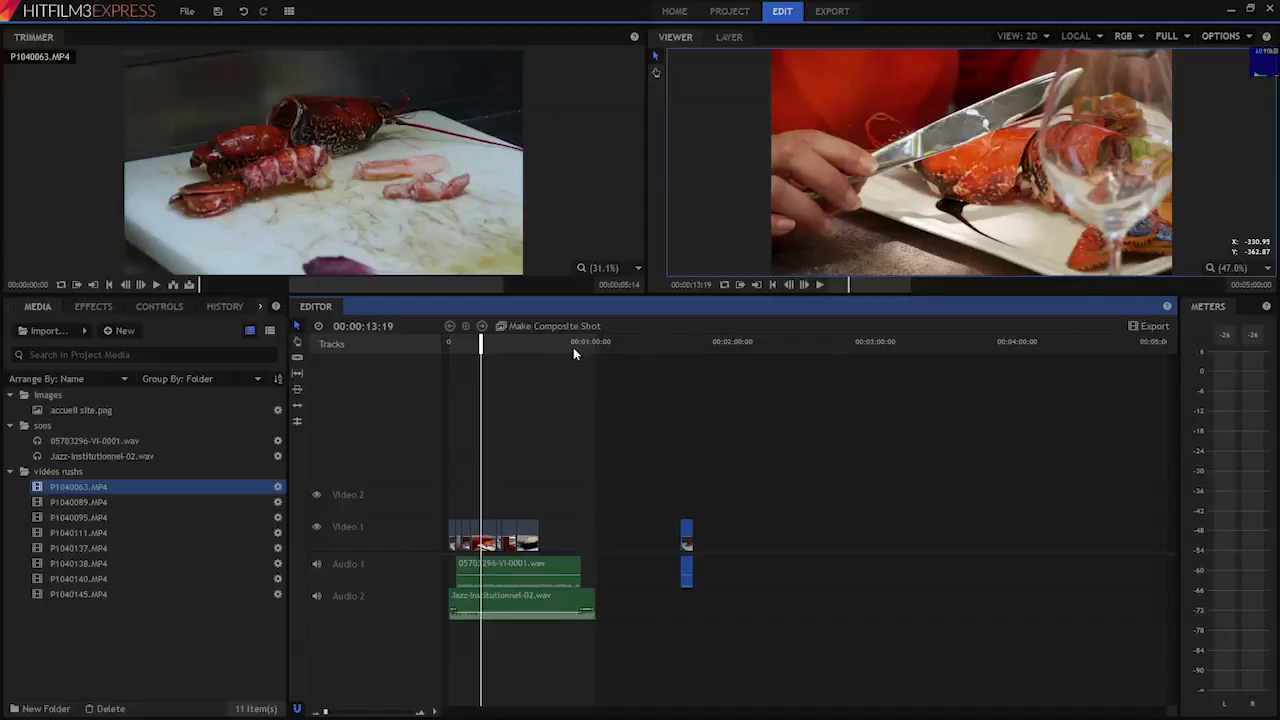
drag(675, 343, 698, 343)
key(Delete)
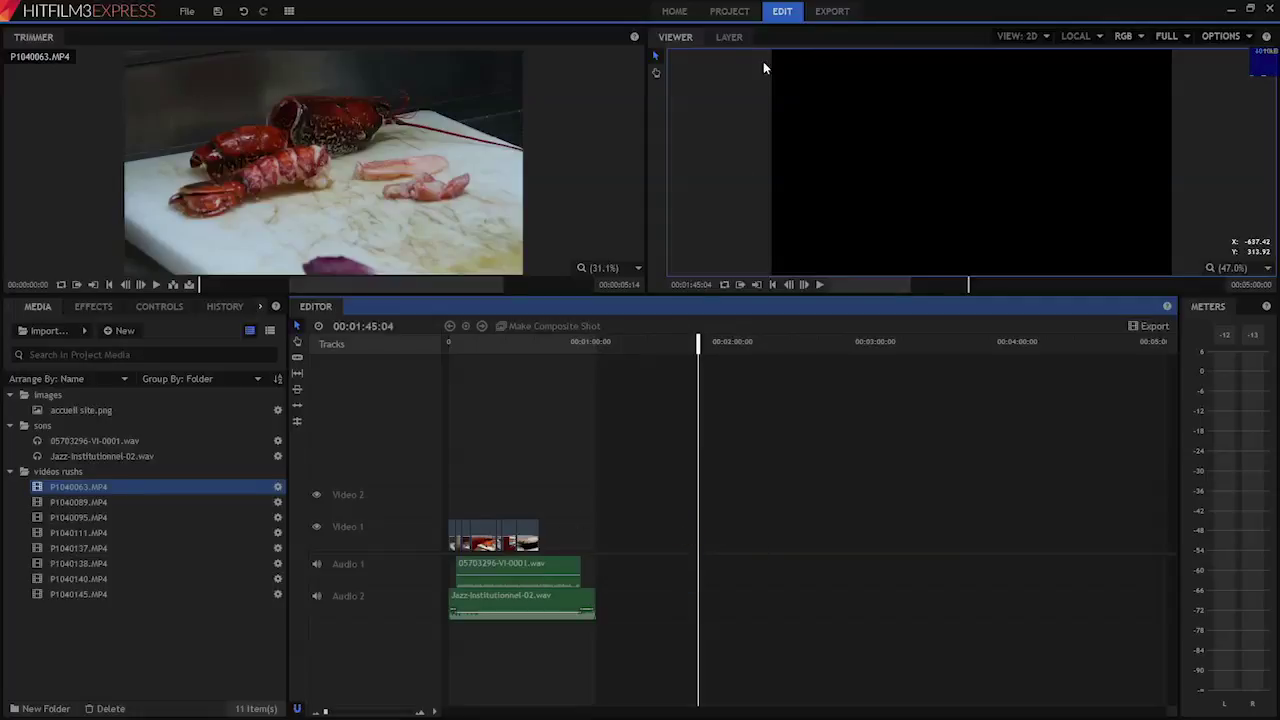
Step: Set the audio bitrate of the H.264 export to 256 Kbps
click(832, 11)
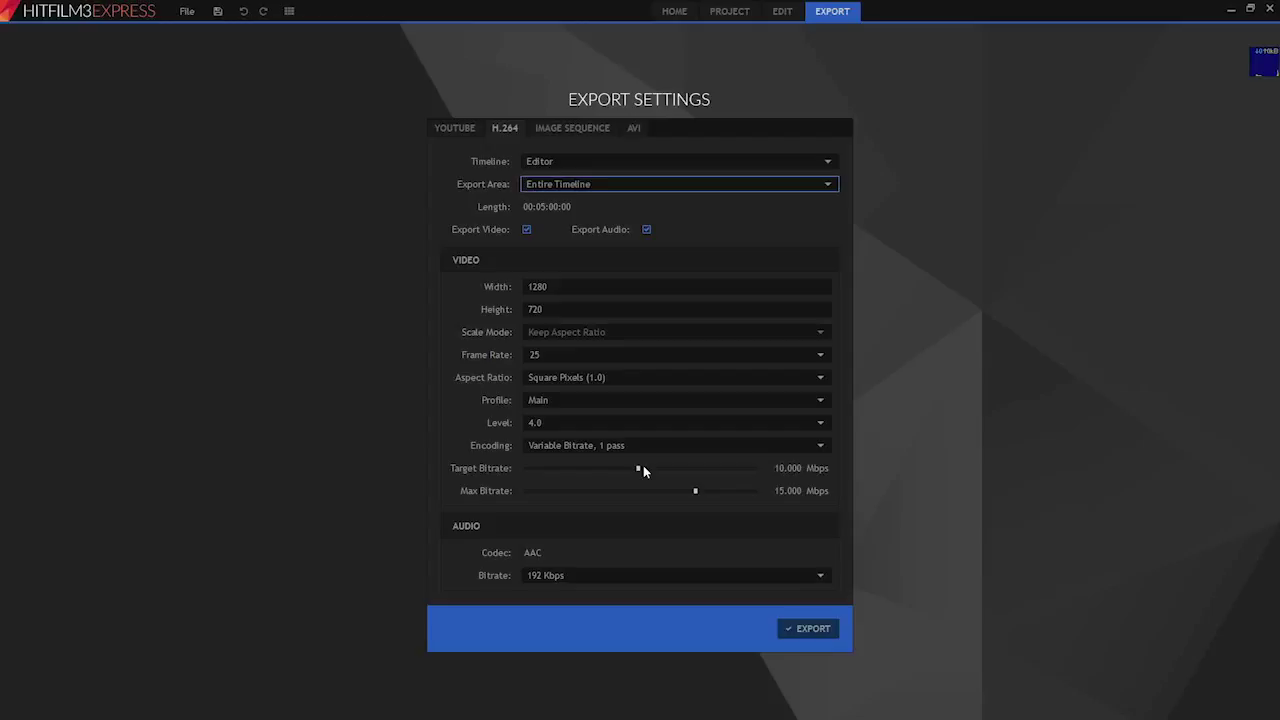
click(821, 575)
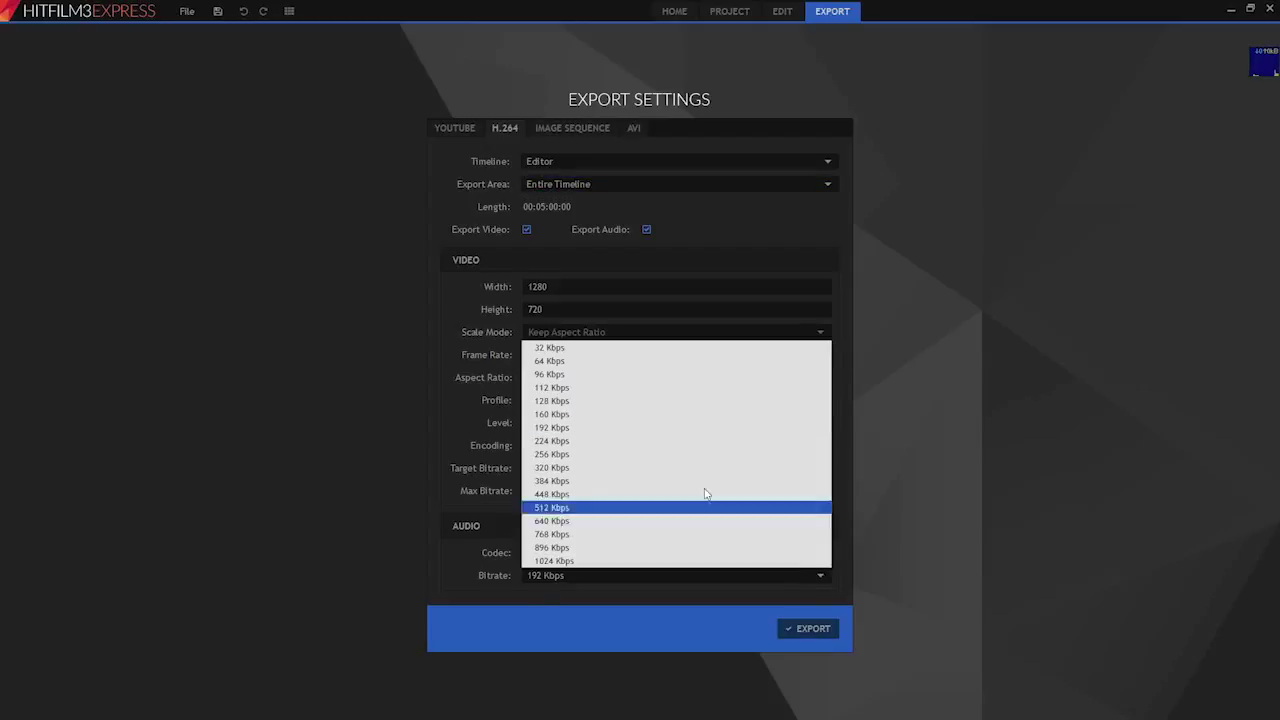
click(519, 543)
click(822, 577)
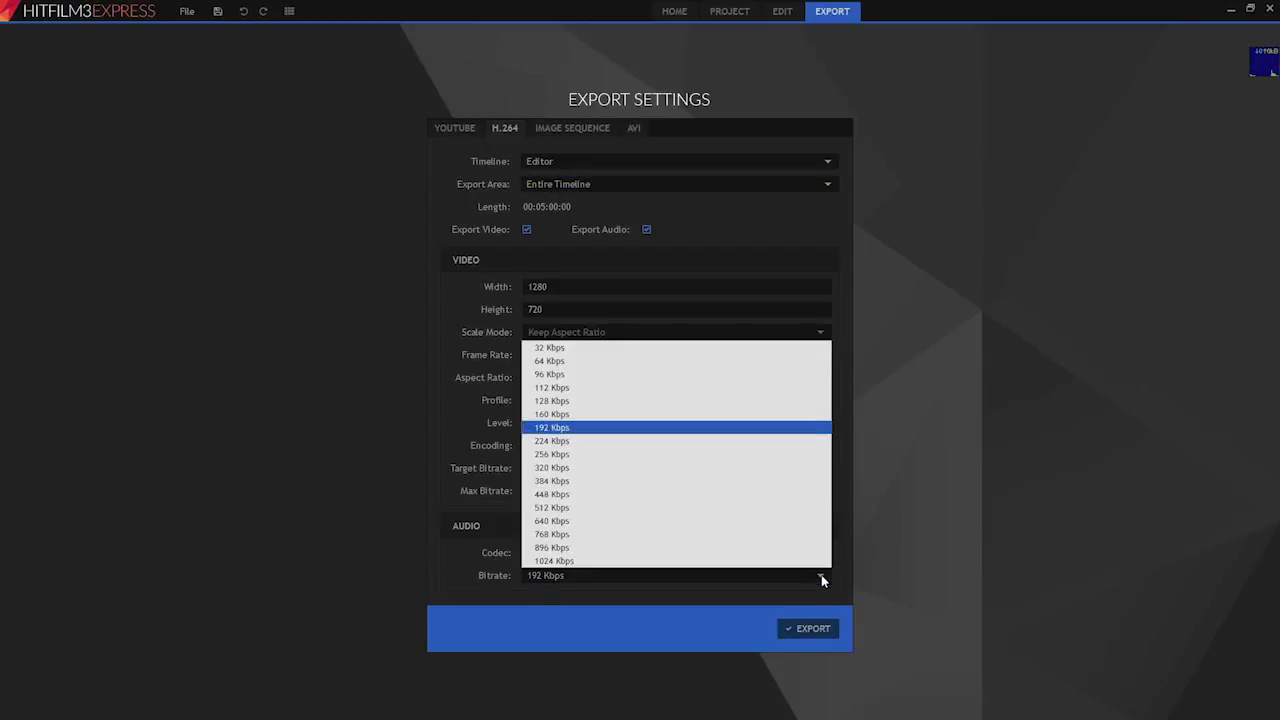
click(628, 455)
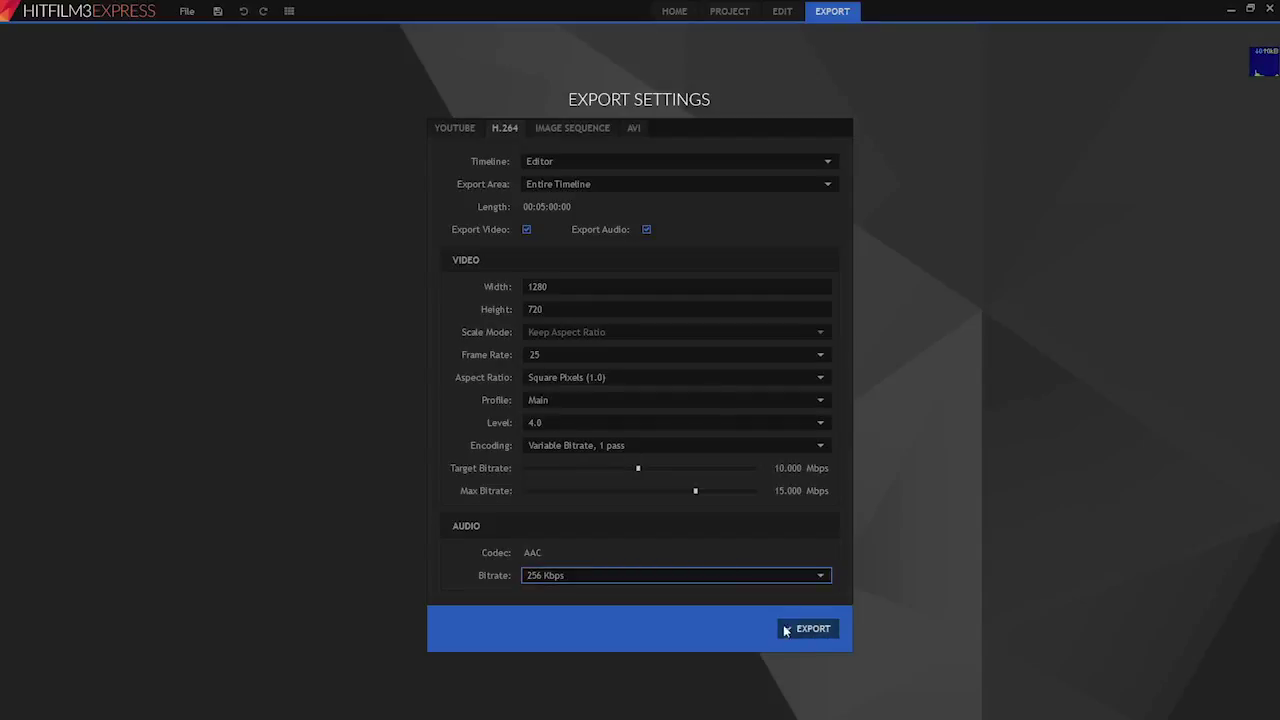
Step: Start the H.264 export and save the output file under the name Hitfilm
click(788, 629)
click(50, 303)
click(272, 465)
text(Hitfilm)
click(767, 511)
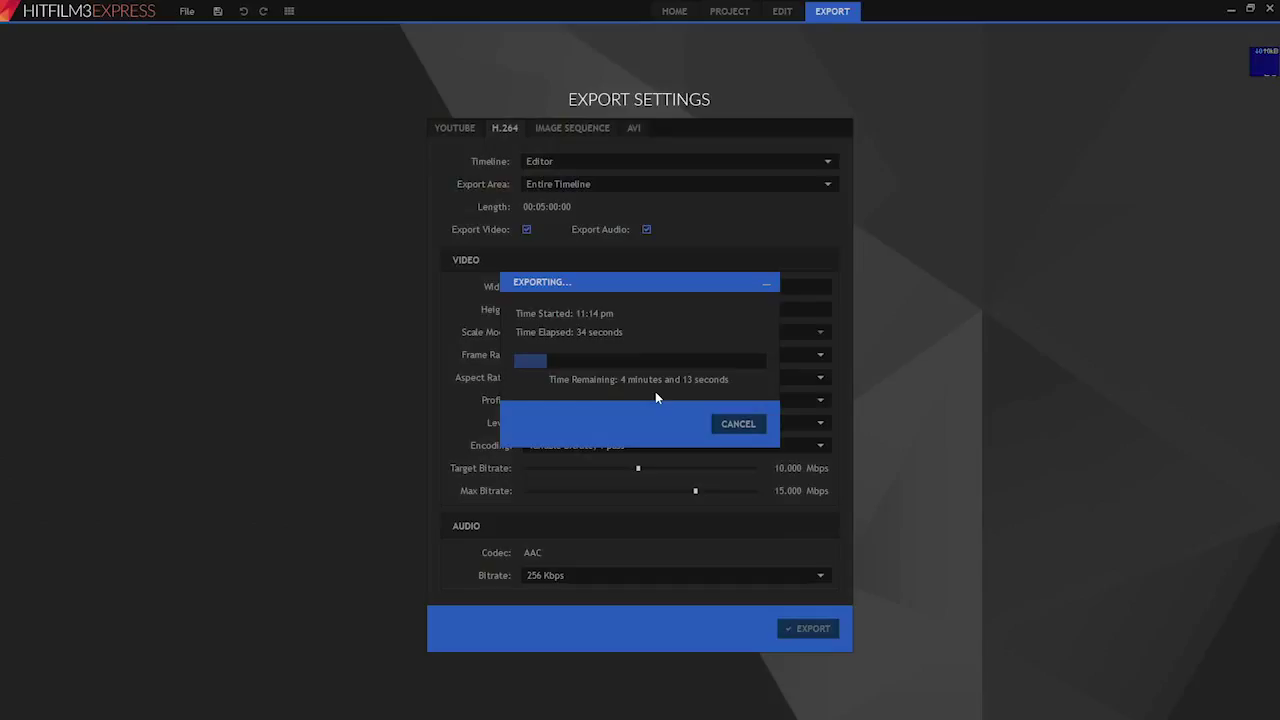
key(alt+Tab)
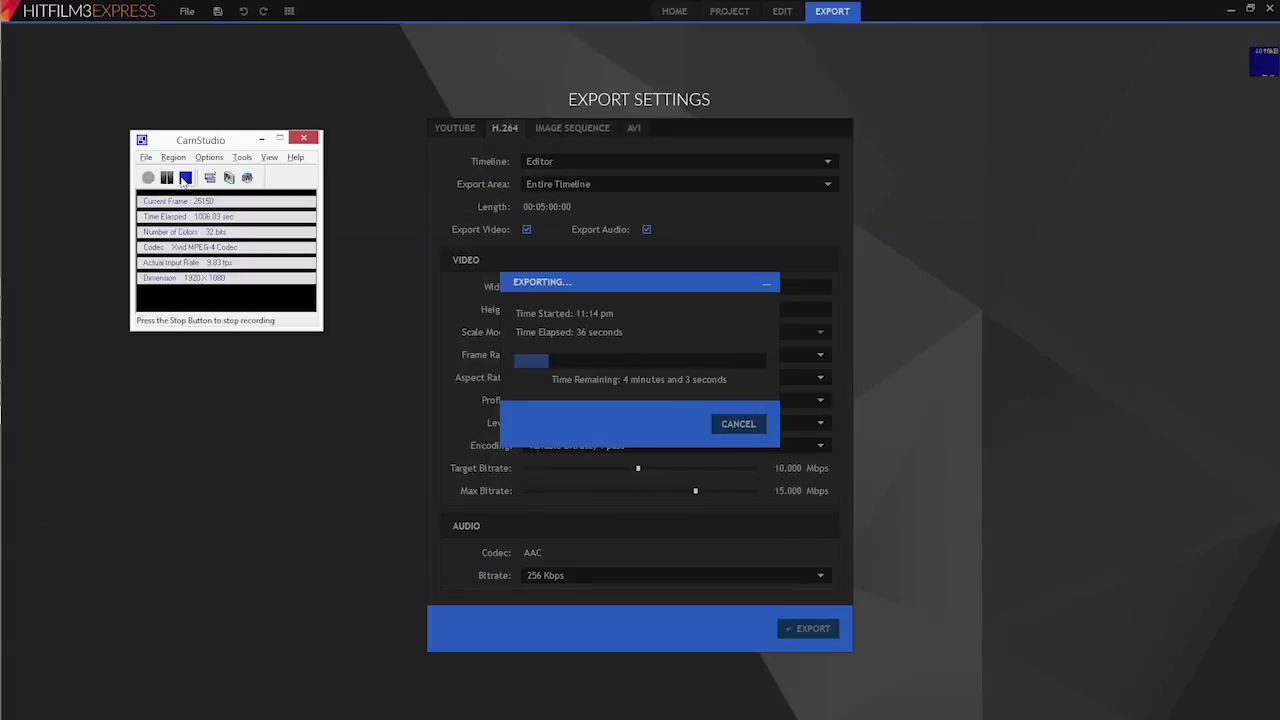